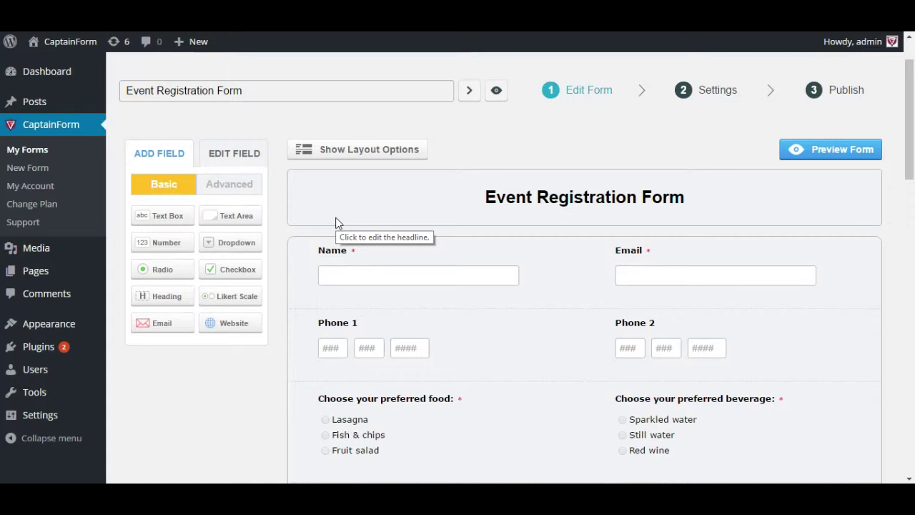
- Open the Notifications section of the Event Registration Form's settings
scroll(478, 353, down, 5)
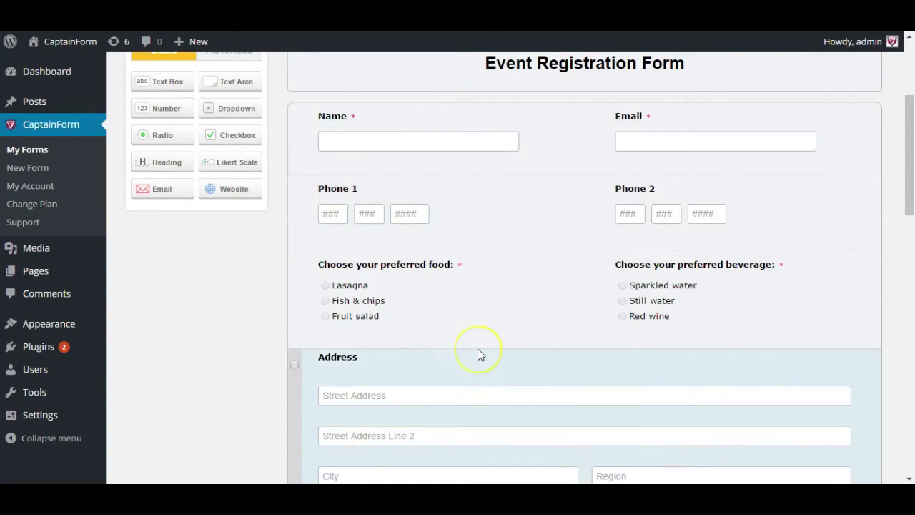
scroll(478, 352, up, 5)
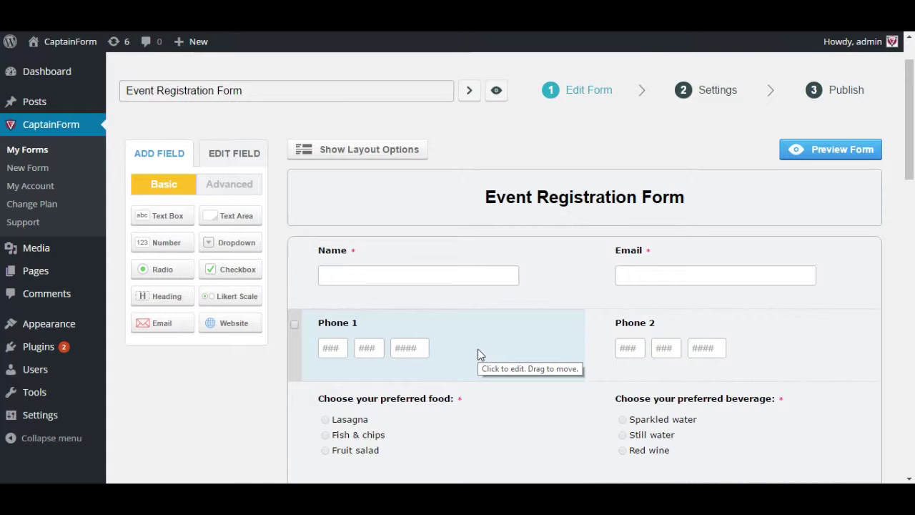
mouse_move(477, 348)
mouse_down()
mouse_move(460, 316)
mouse_move(484, 273)
mouse_move(686, 331)
mouse_move(461, 346)
mouse_move(449, 414)
mouse_up()
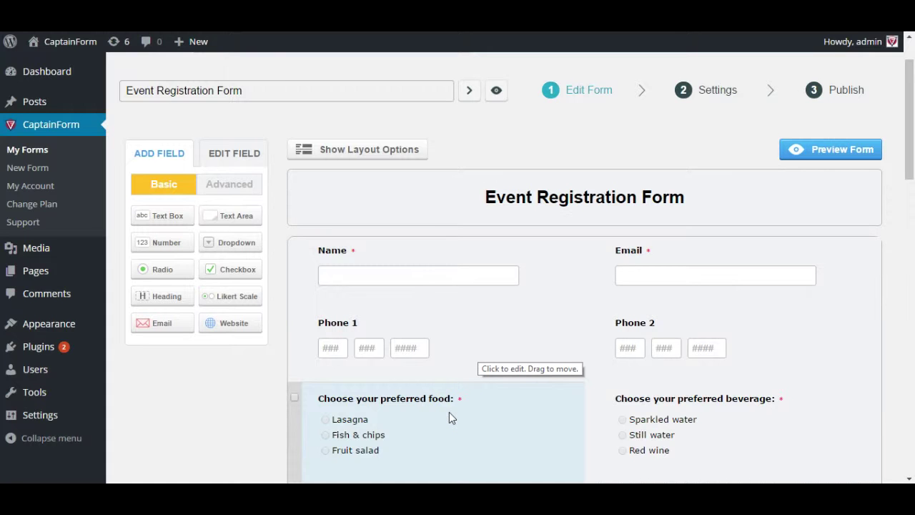
scroll(412, 348, down, 3)
scroll(412, 348, down, 2)
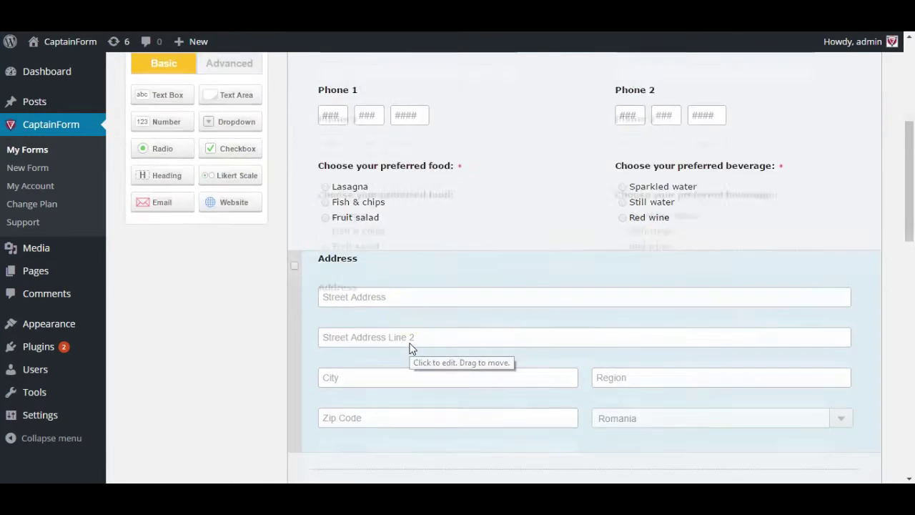
scroll(412, 348, up, 1)
scroll(412, 348, down, 6)
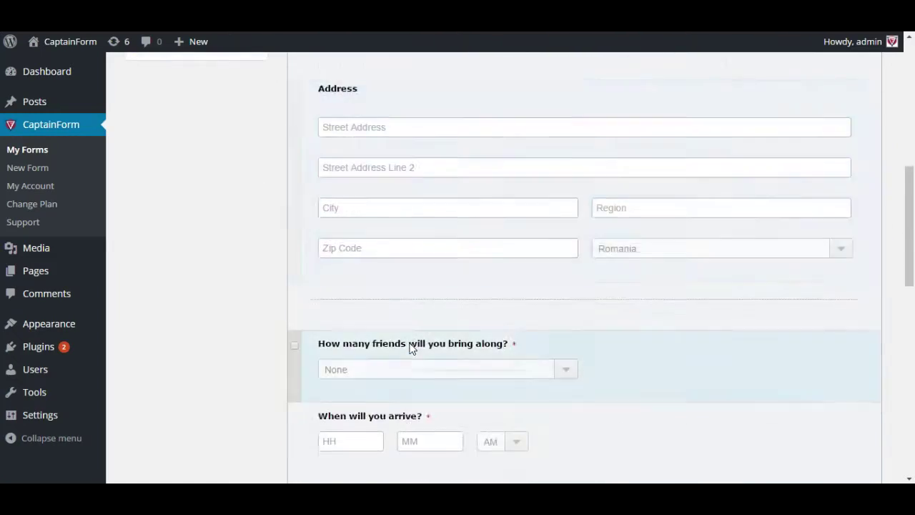
scroll(412, 348, up, 10)
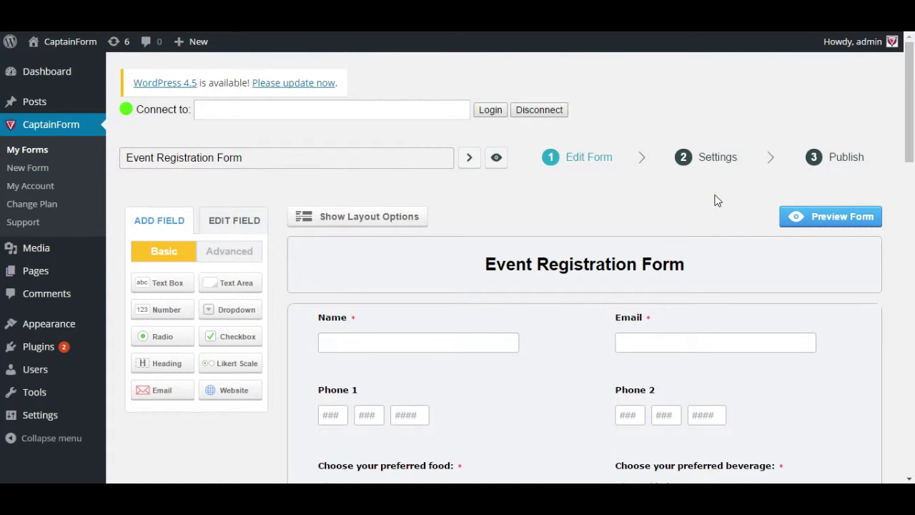
click(705, 169)
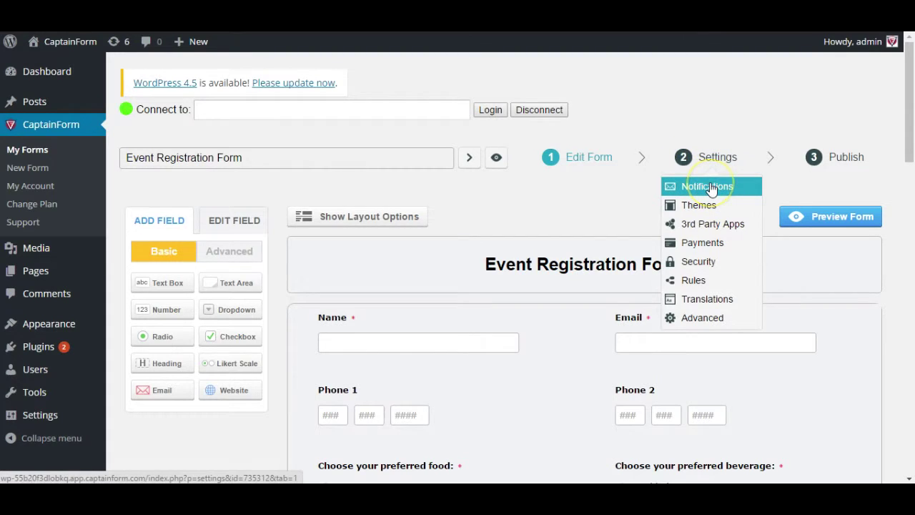
click(709, 188)
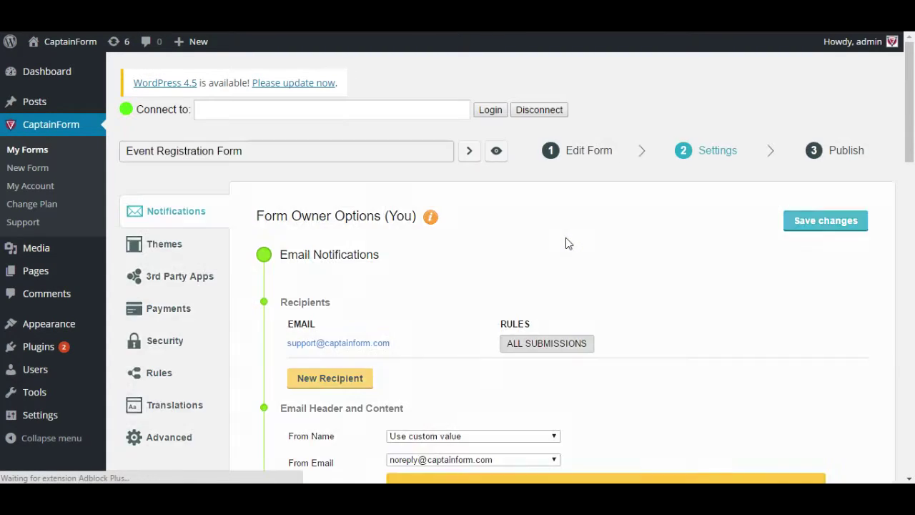
- Review the owner email options, with one recipient receiving all submissions, then return to the top
scroll(548, 247, down, 1)
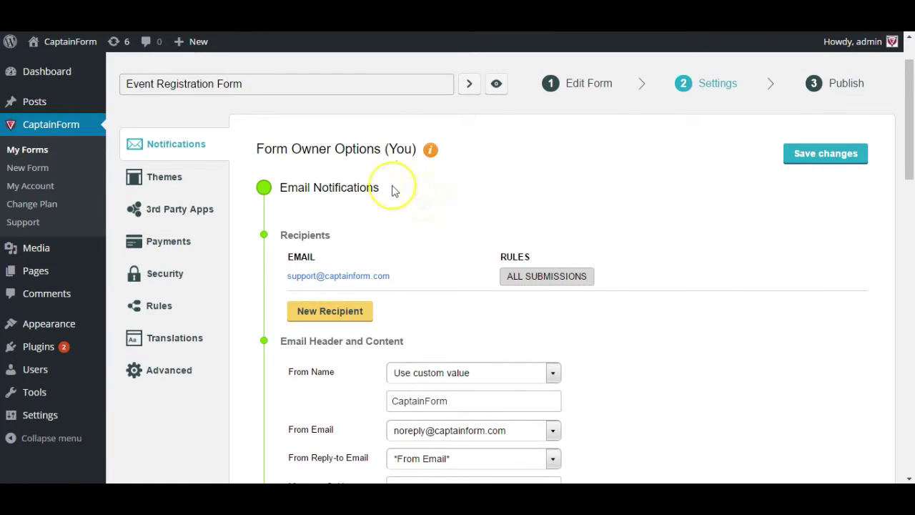
scroll(383, 185, down, 7)
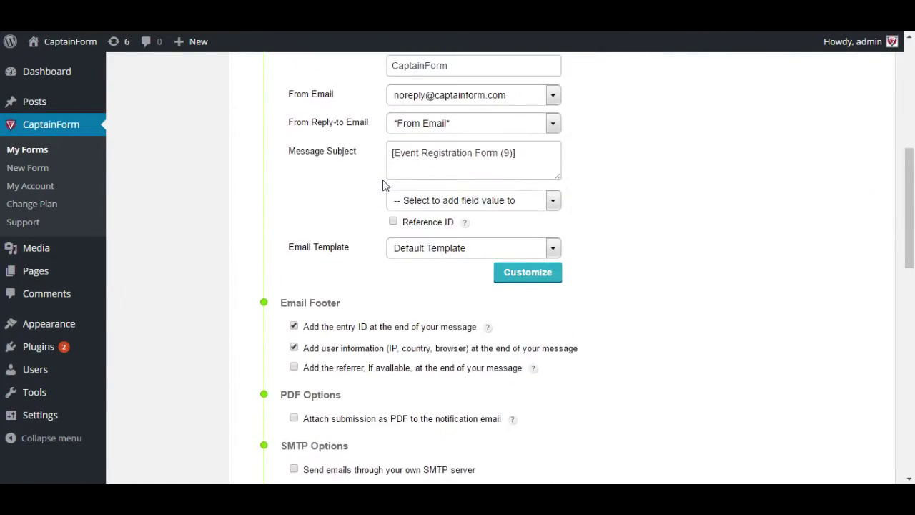
scroll(380, 186, up, 10)
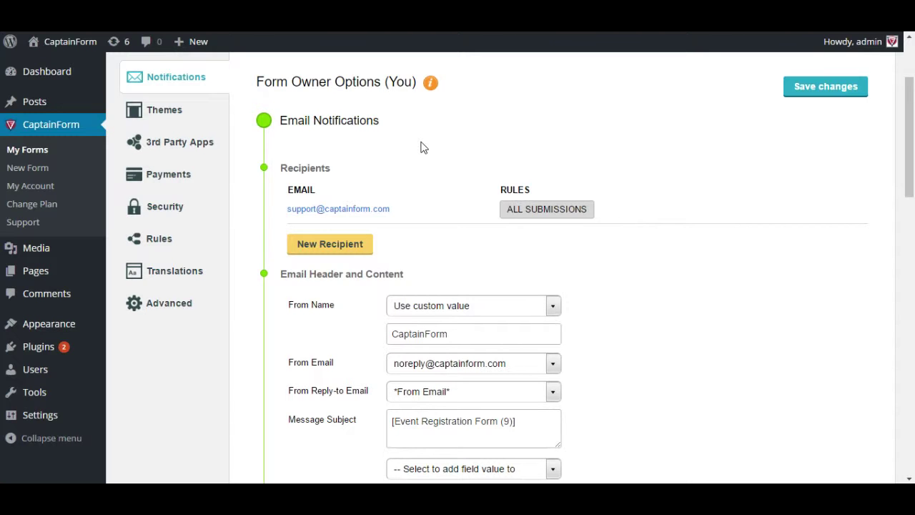
scroll(408, 179, down, 15)
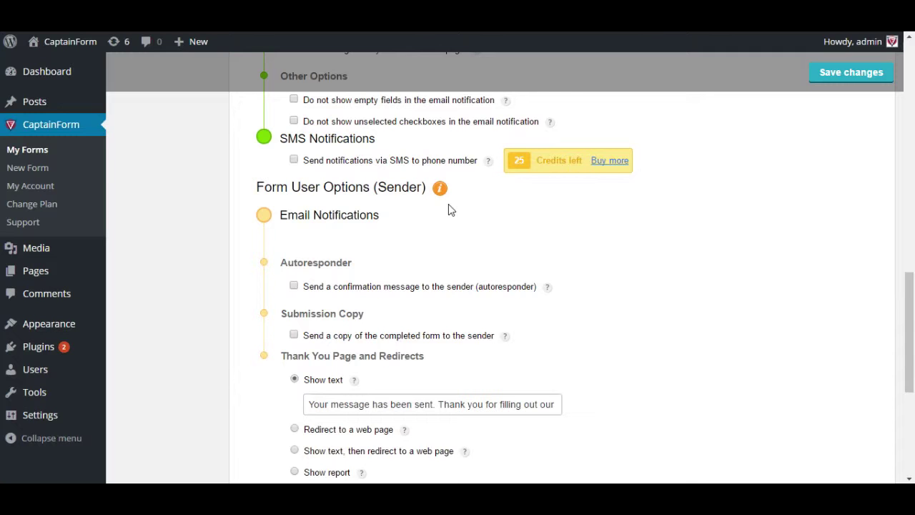
scroll(401, 287, up, 10)
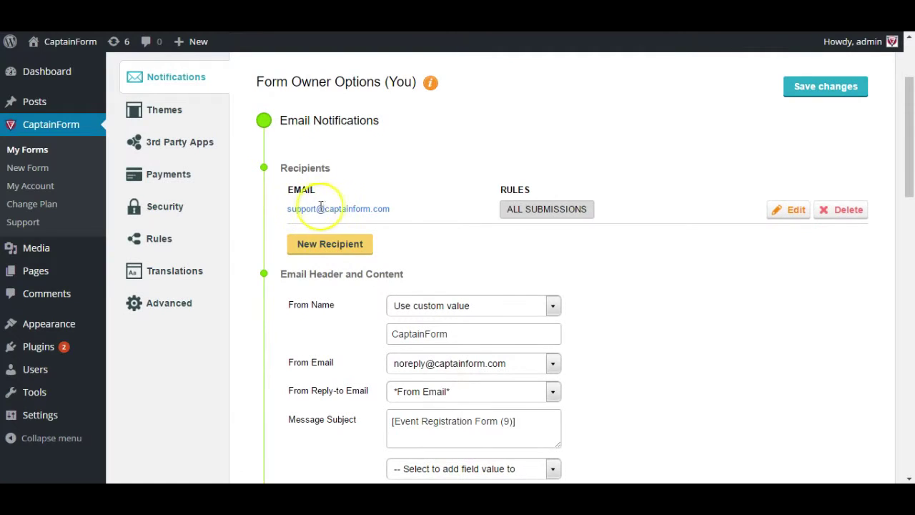
drag(285, 213, 357, 214)
click(413, 220)
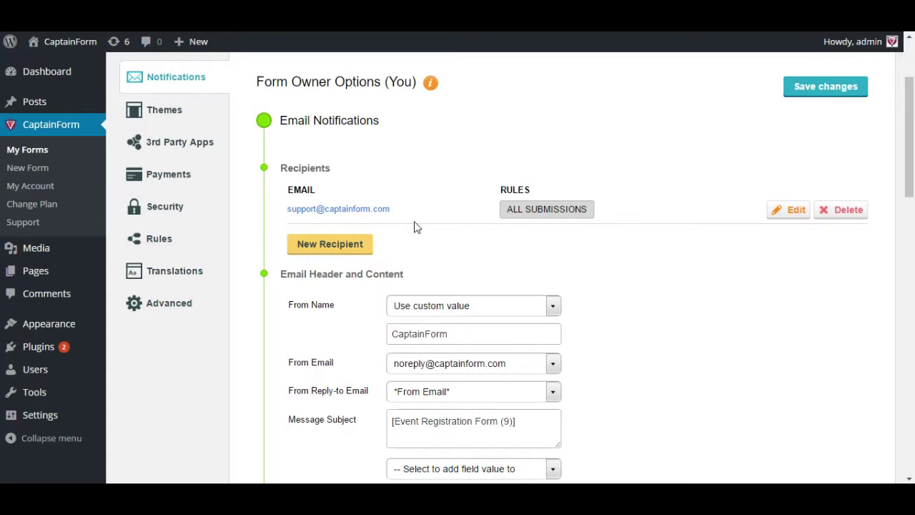
click(700, 216)
click(771, 213)
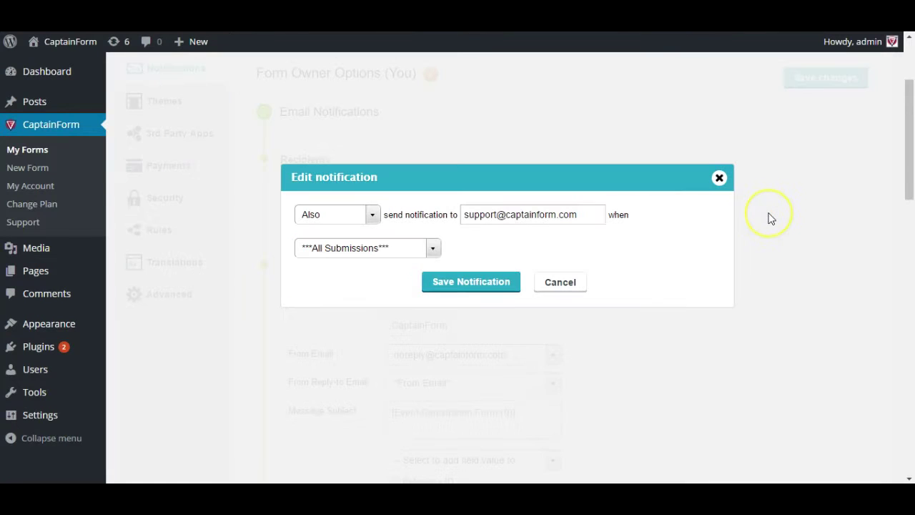
triple_click(548, 219)
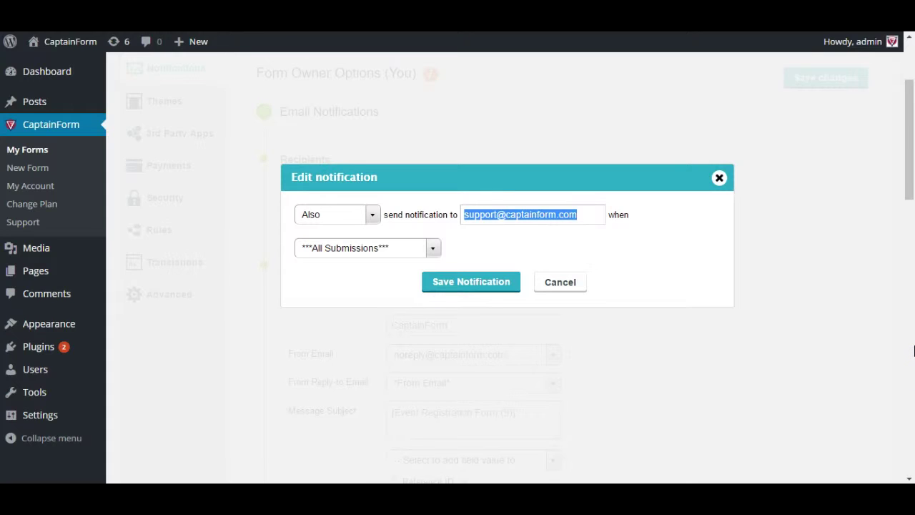
text(nore)
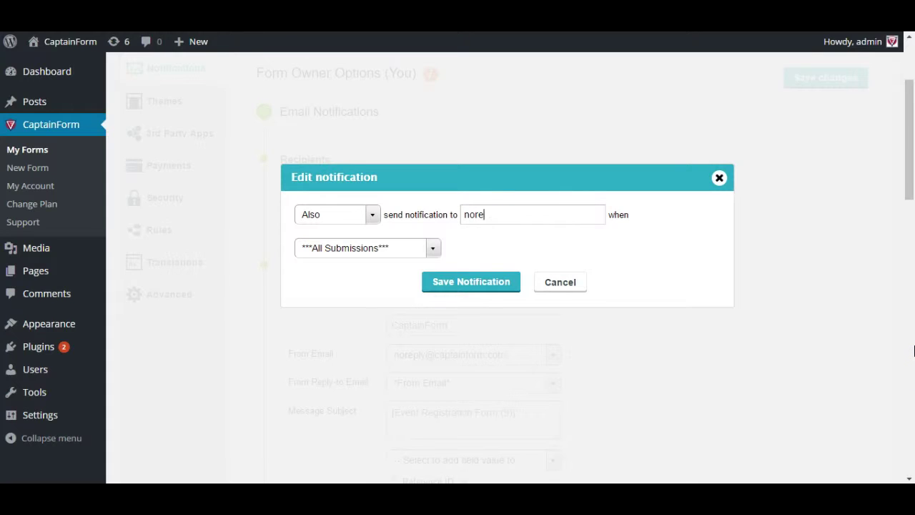
text(ply@noreply.com)
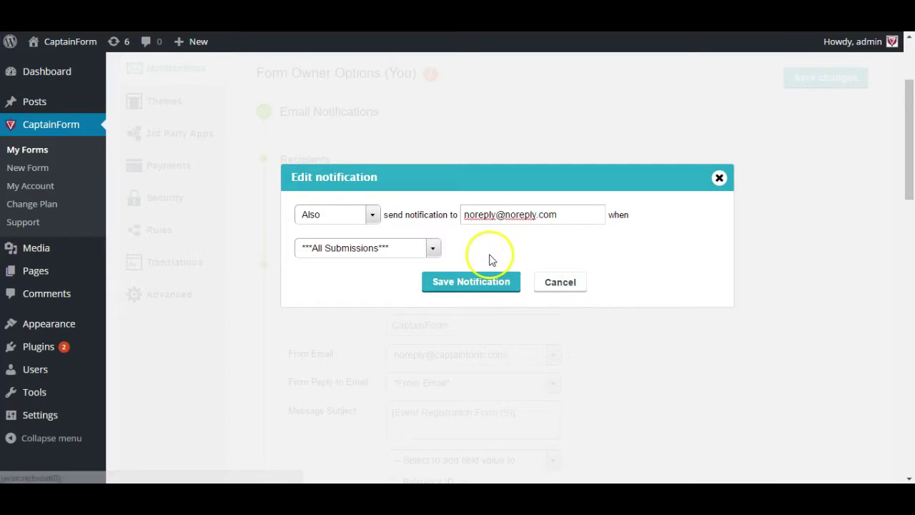
click(545, 281)
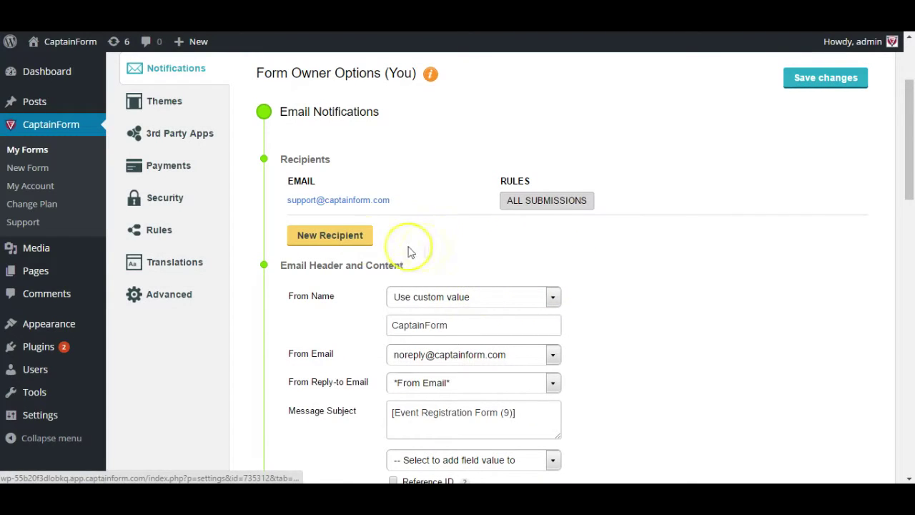
click(364, 245)
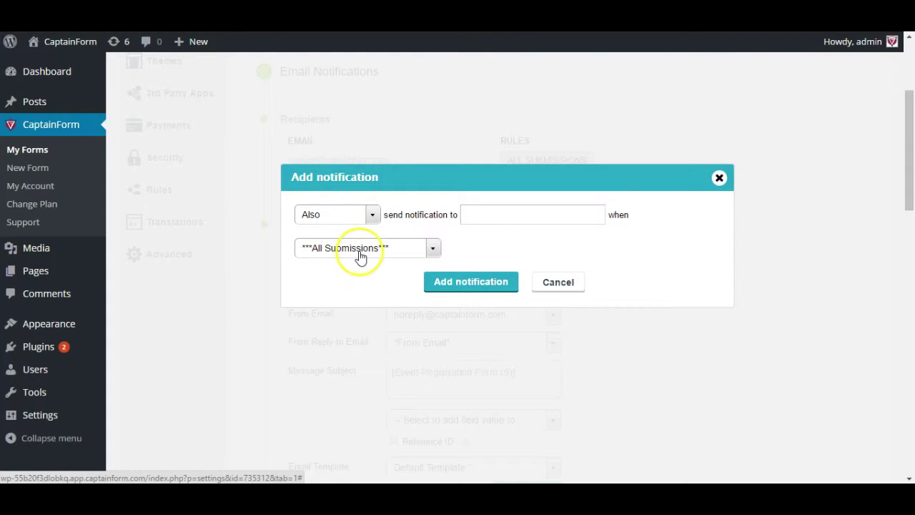
click(372, 215)
click(350, 249)
click(349, 248)
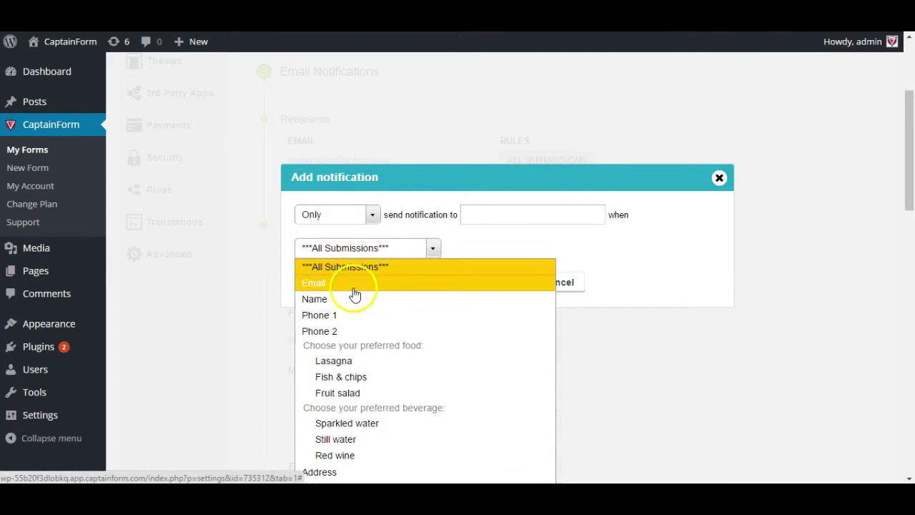
scroll(389, 361, down, 1)
click(375, 327)
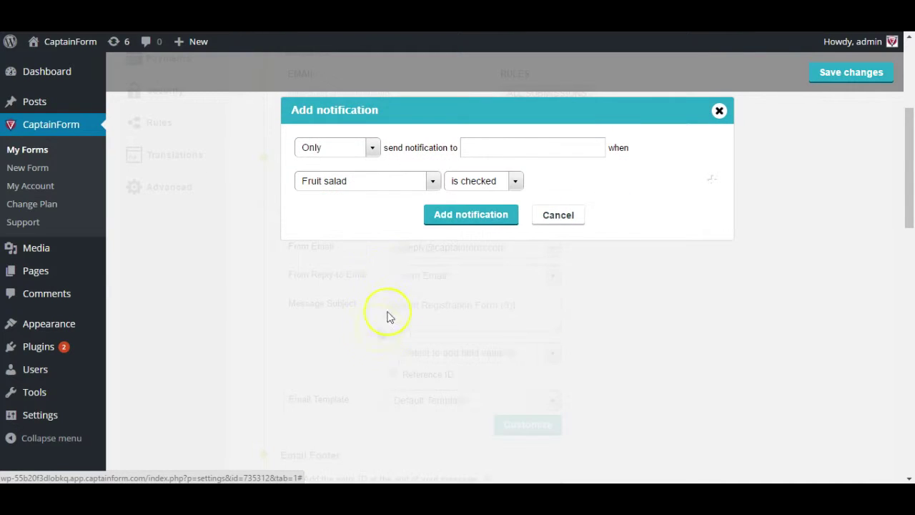
click(477, 187)
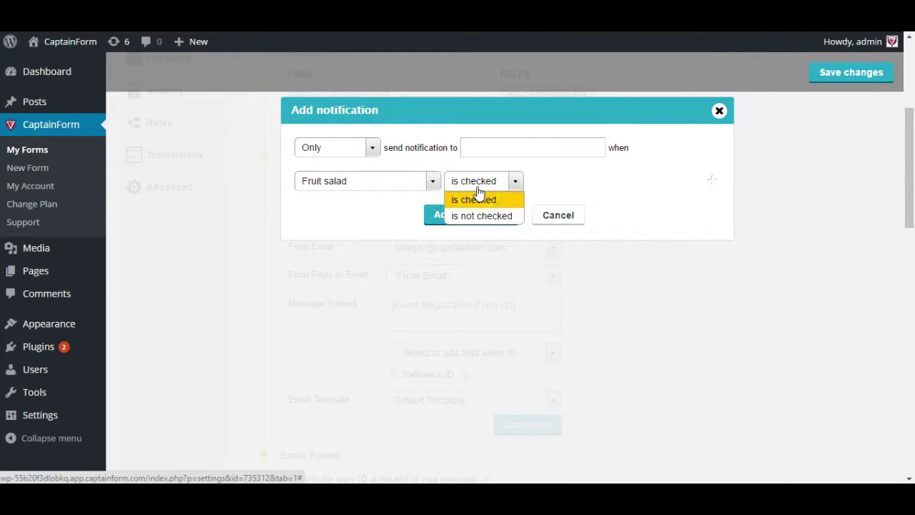
click(477, 198)
scroll(501, 184, up, 1)
click(513, 211)
text(no)
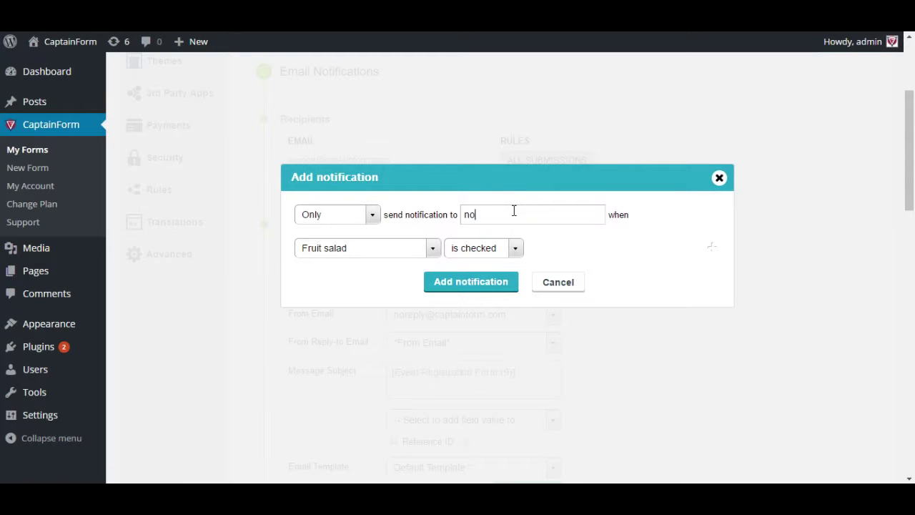
key(BackSpace)
key(BackSpace)
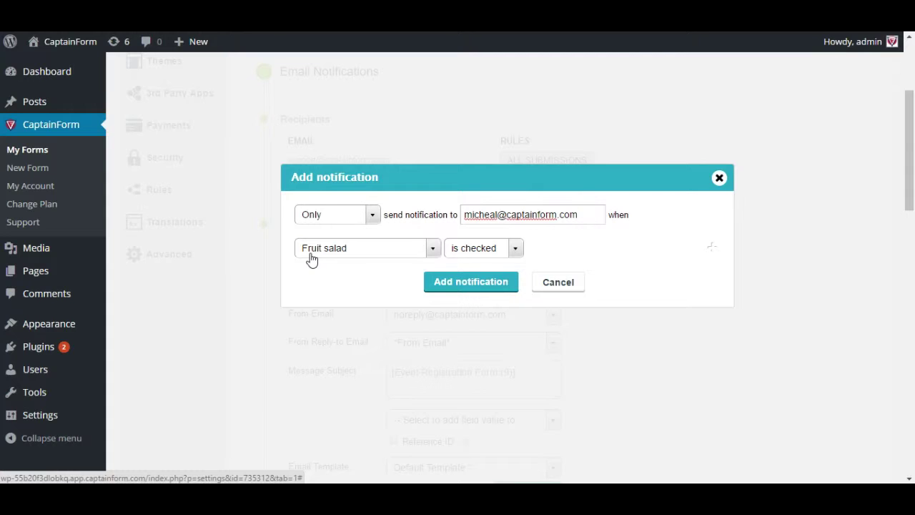
- Dismiss the add-notification dialog and set From Name to the Name field
click(563, 284)
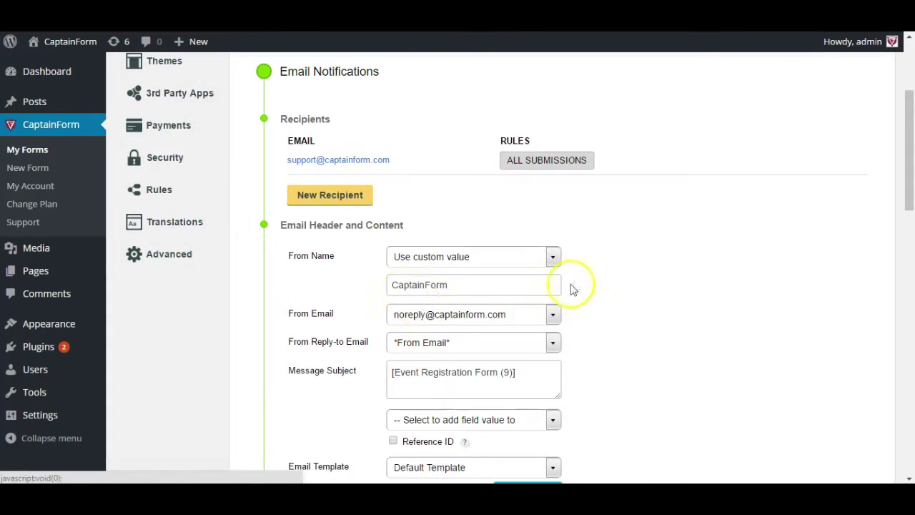
scroll(354, 263, down, 1)
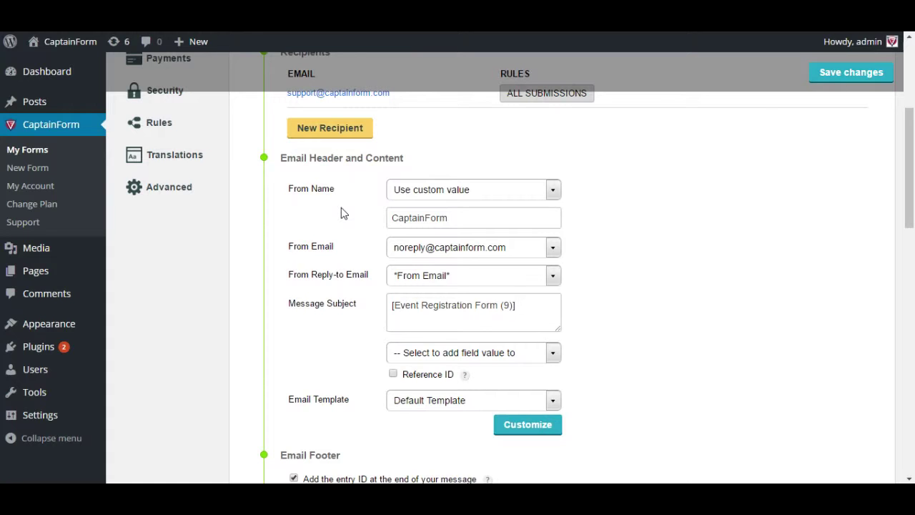
click(430, 198)
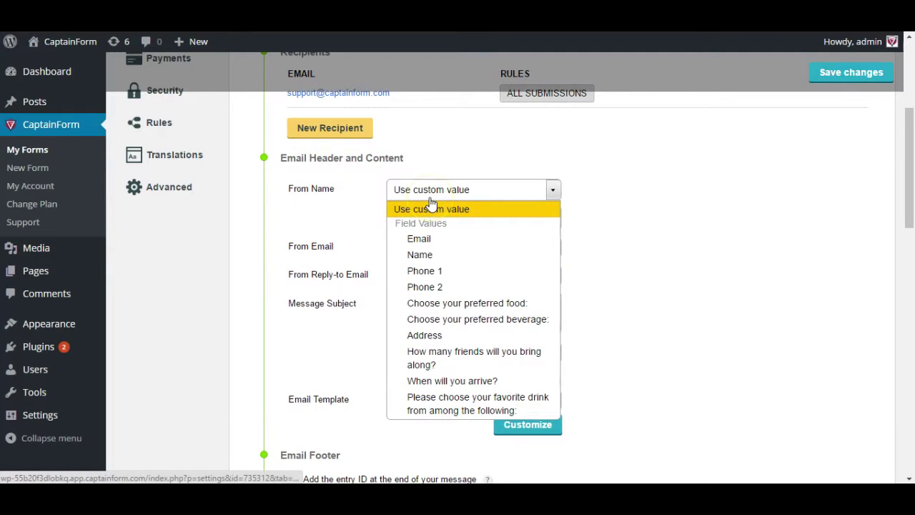
click(422, 254)
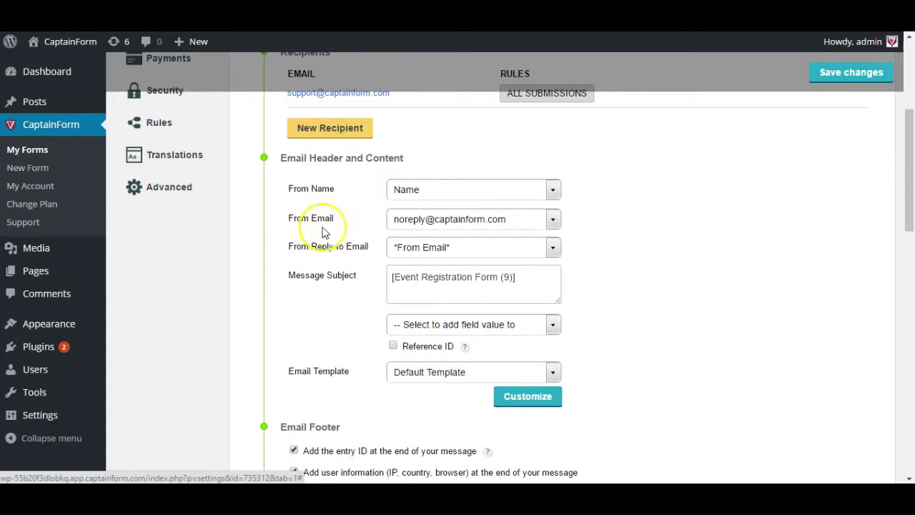
click(432, 229)
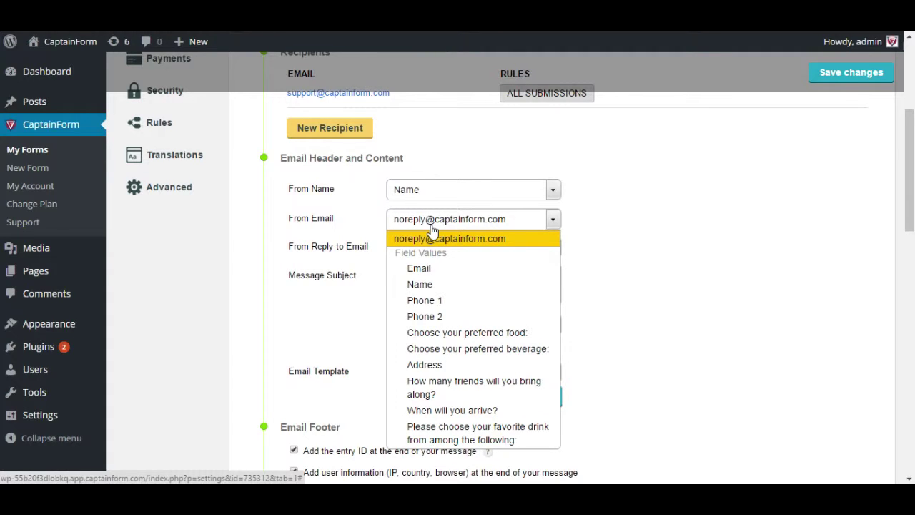
click(450, 279)
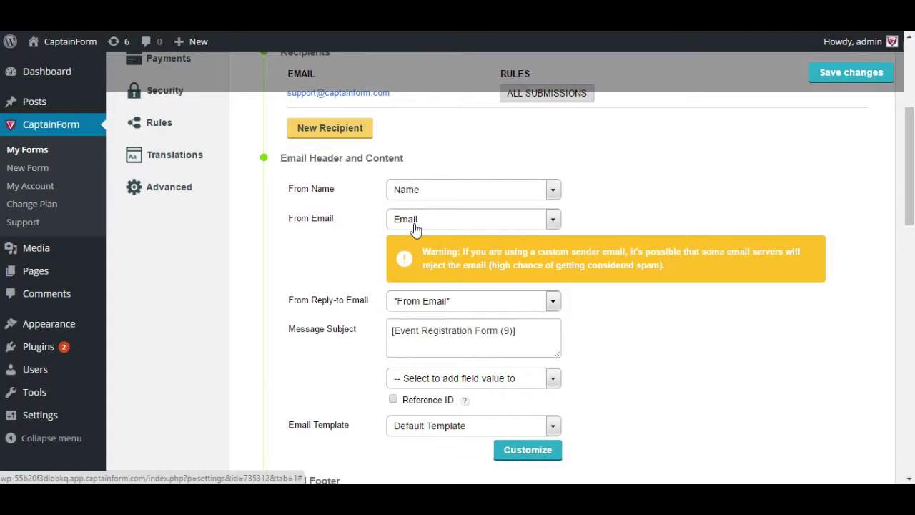
click(415, 228)
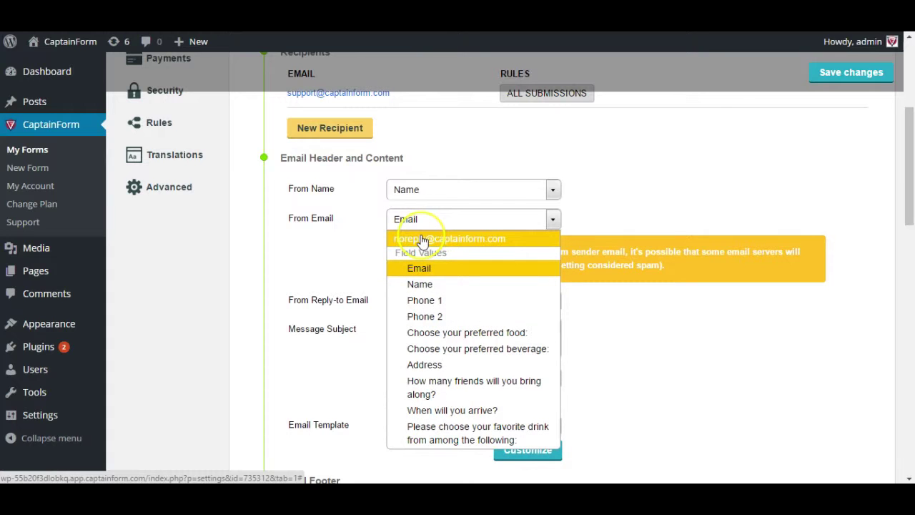
click(422, 242)
click(421, 240)
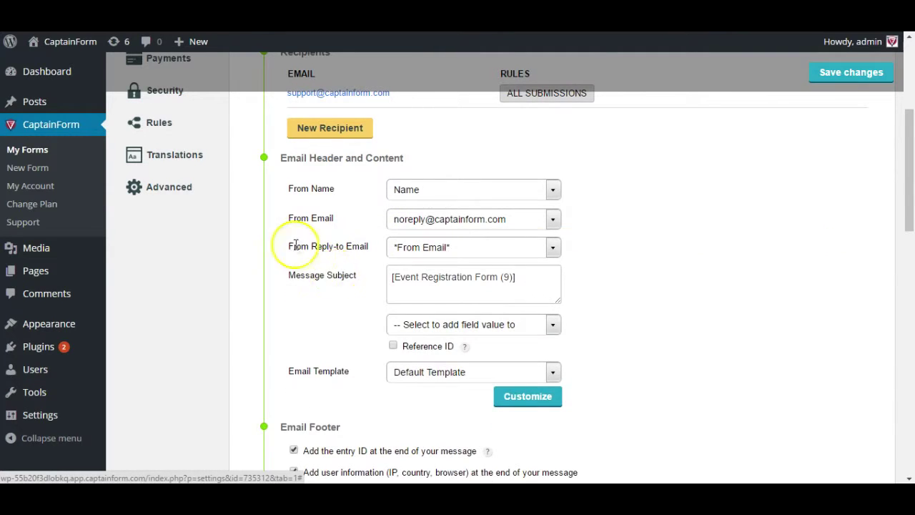
- Set From Reply-to Email to the registrant's Email field
scroll(357, 260, down, 1)
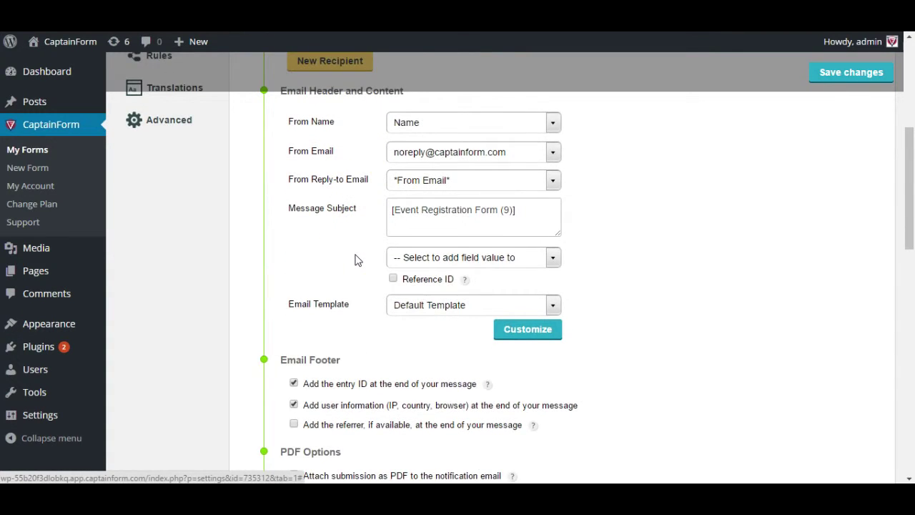
scroll(357, 257, up, 1)
click(417, 250)
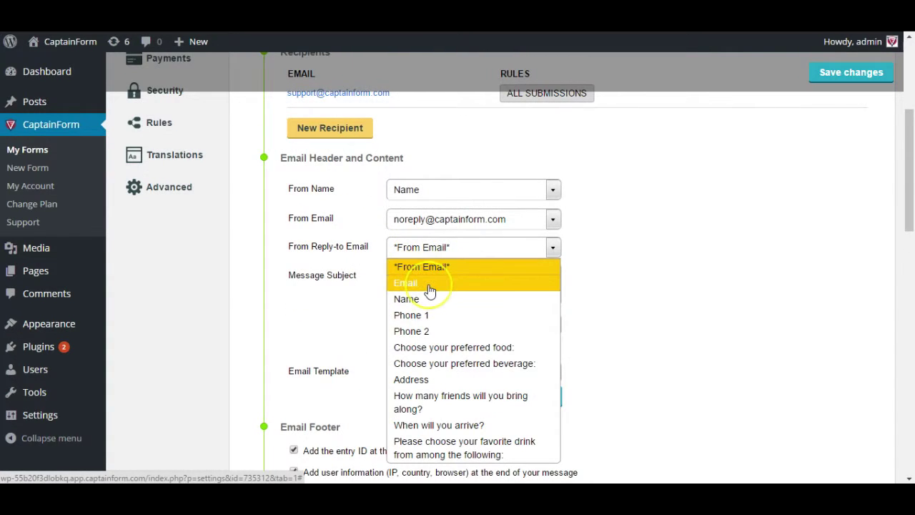
click(430, 286)
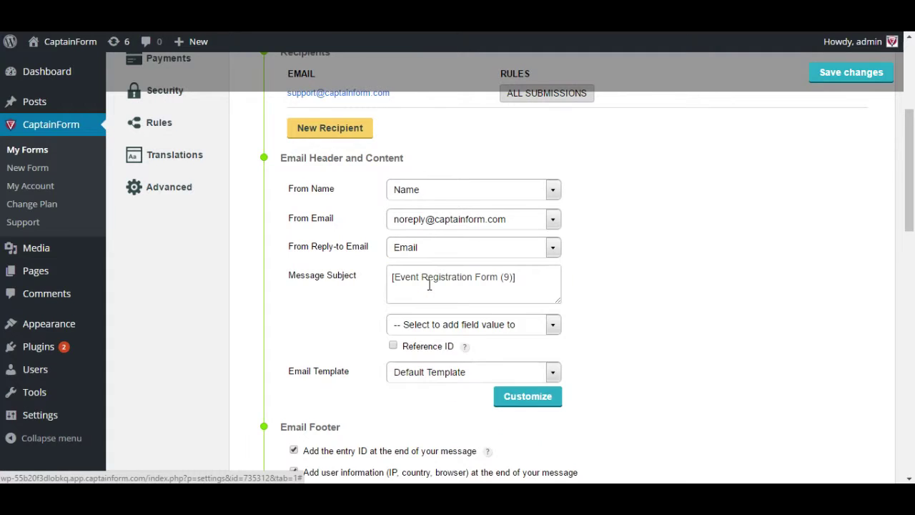
- Change the message subject to 'A new registration was made!' and open the email template editor
click(433, 293)
triple_click(458, 280)
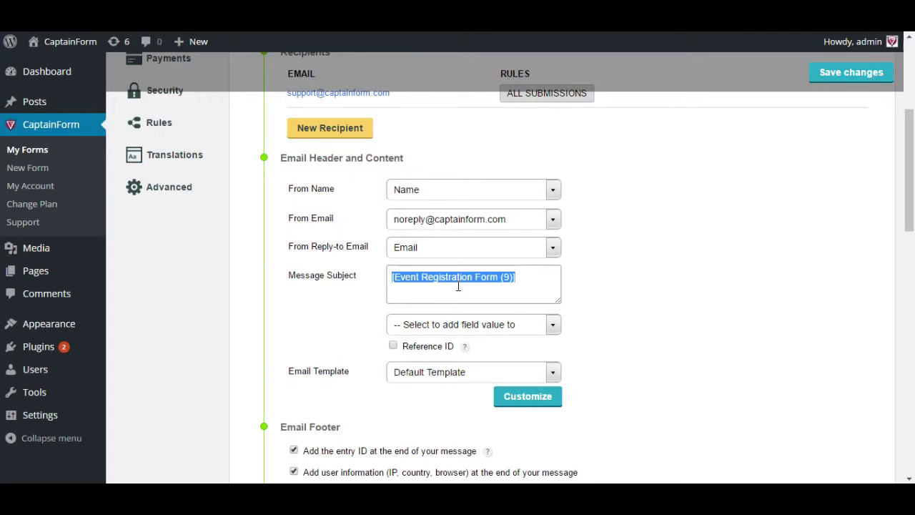
text(A new regi)
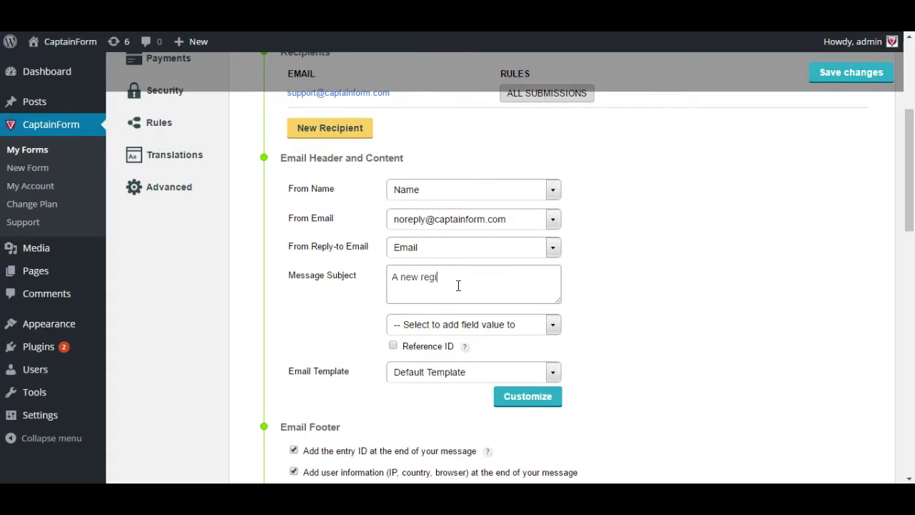
text(stration was made!)
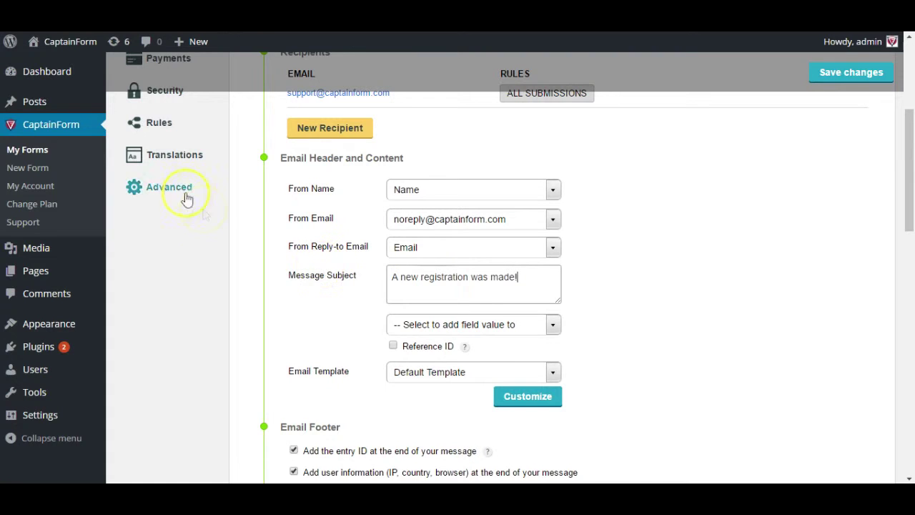
scroll(351, 305, up, 1)
triple_click(491, 306)
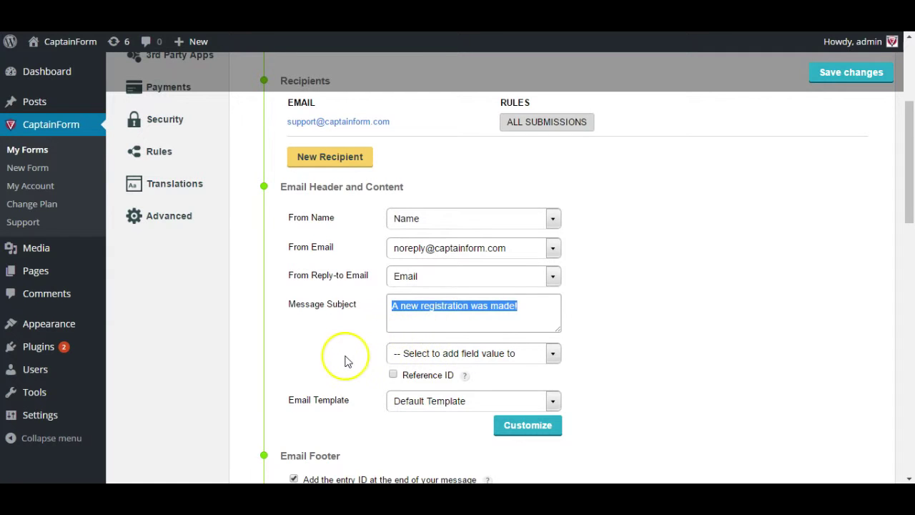
scroll(344, 361, down, 2)
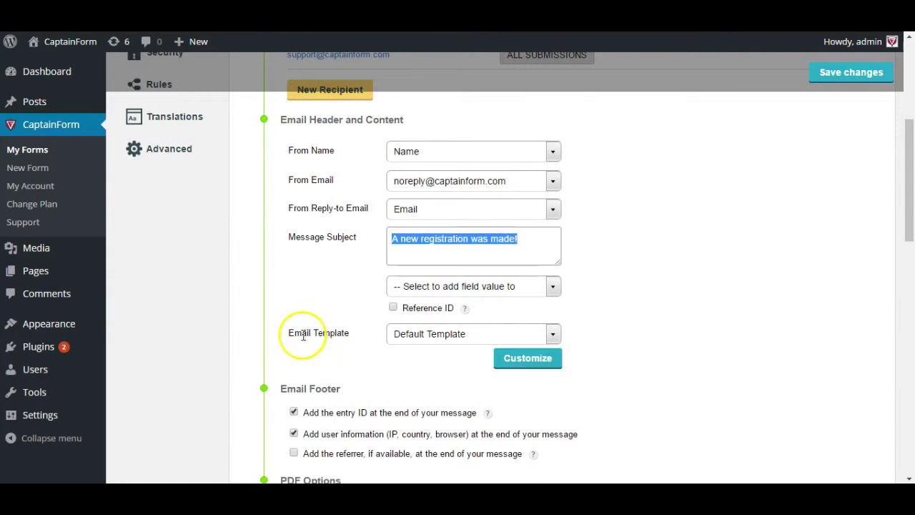
triple_click(298, 333)
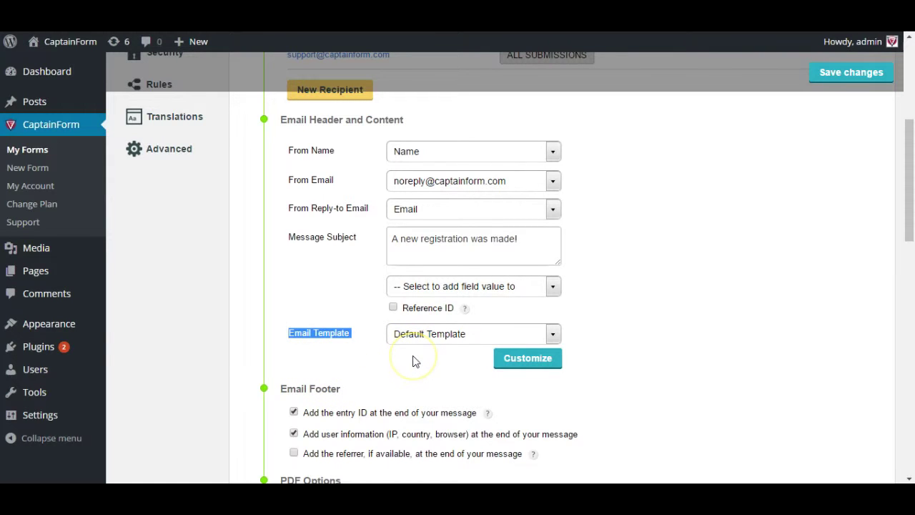
click(522, 363)
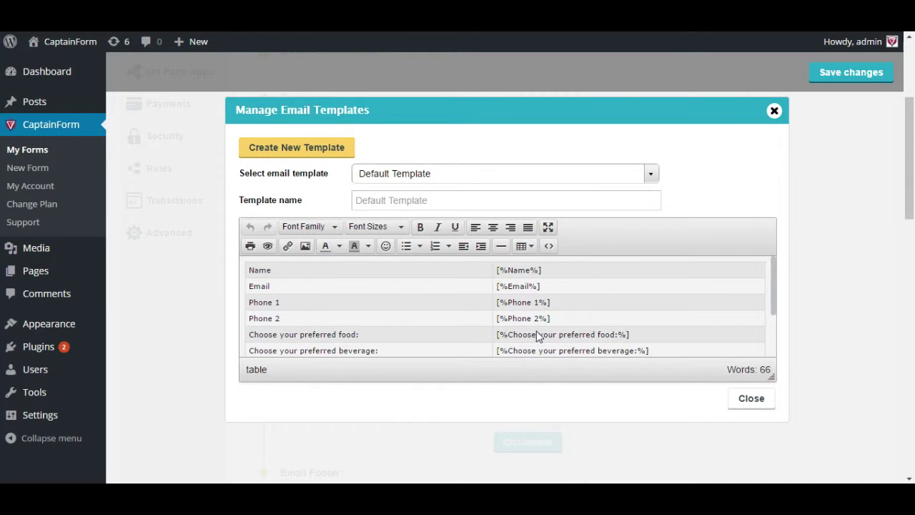
- Create a new template from the default, then remove a stray preferred-food field tag
click(286, 159)
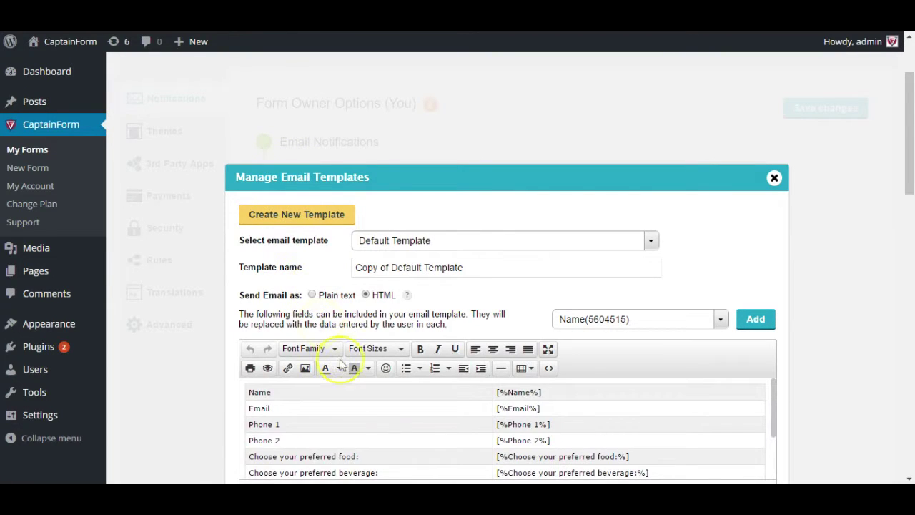
scroll(373, 391, down, 2)
scroll(373, 391, up, 3)
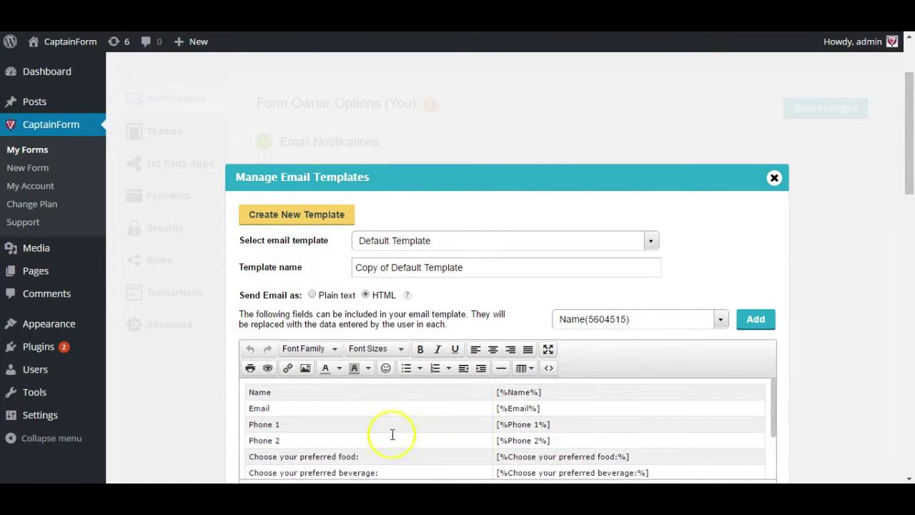
click(611, 320)
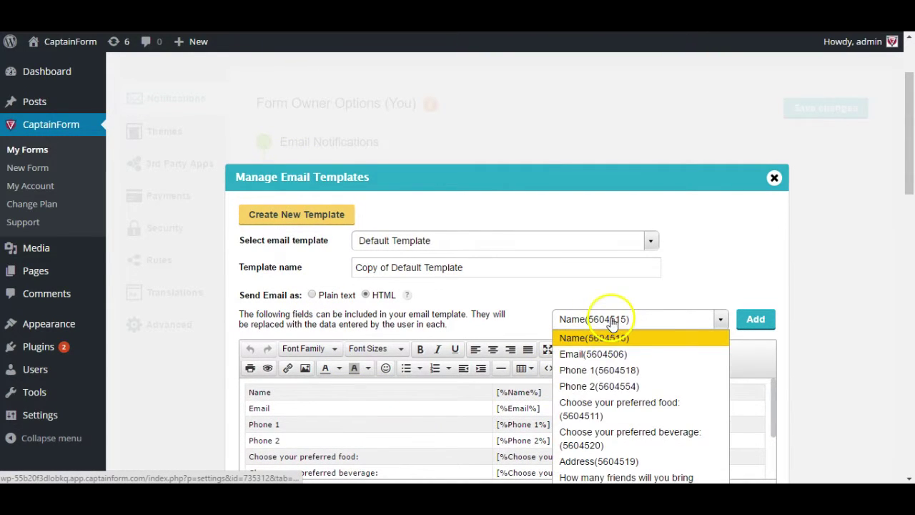
click(604, 415)
click(756, 319)
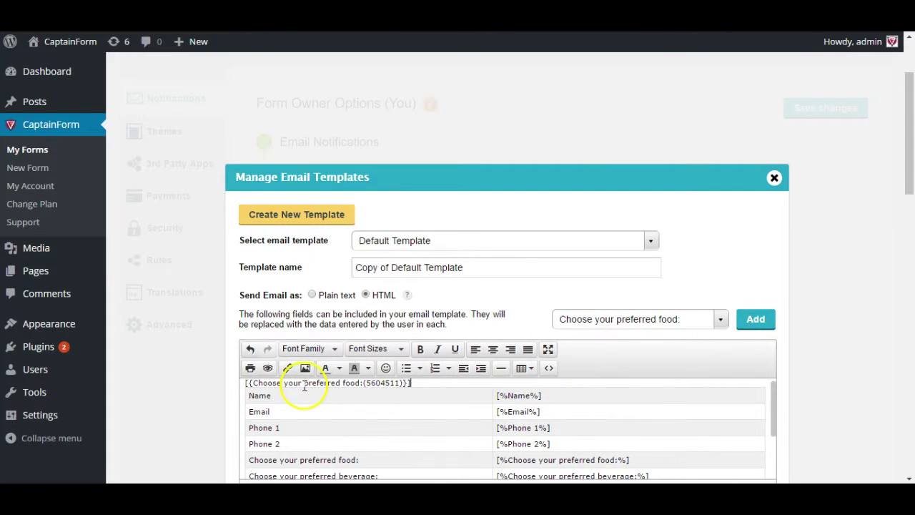
triple_click(304, 383)
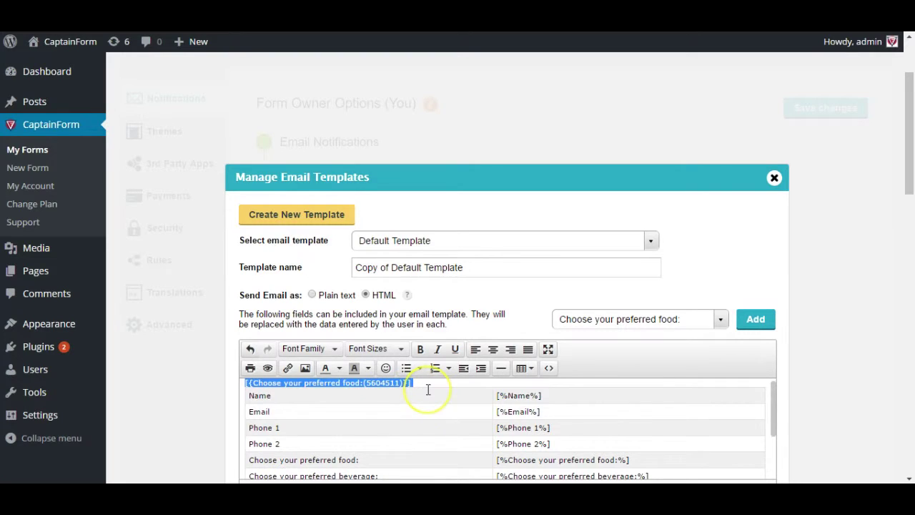
key(BackSpace)
- Replace the last row's favourite-drink placeholder with the 'Choose your preferred food:' field tag
scroll(427, 389, down, 8)
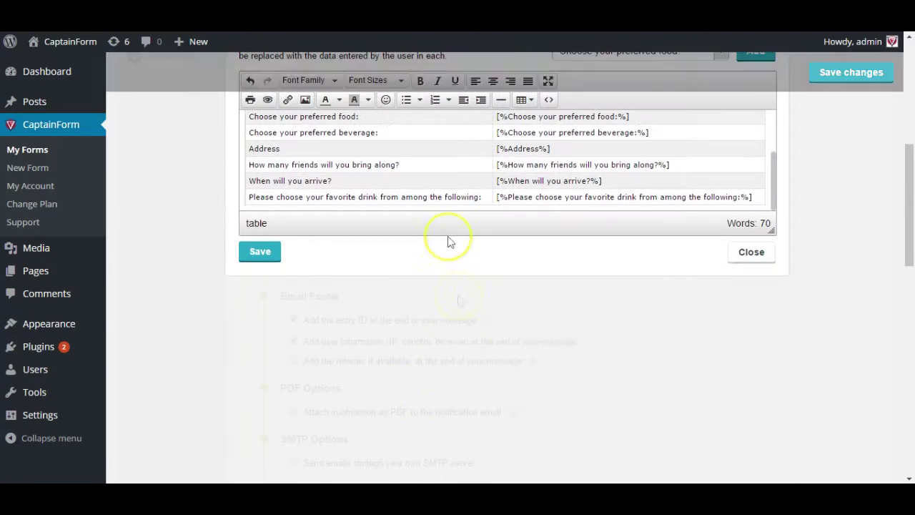
click(513, 201)
triple_click(512, 201)
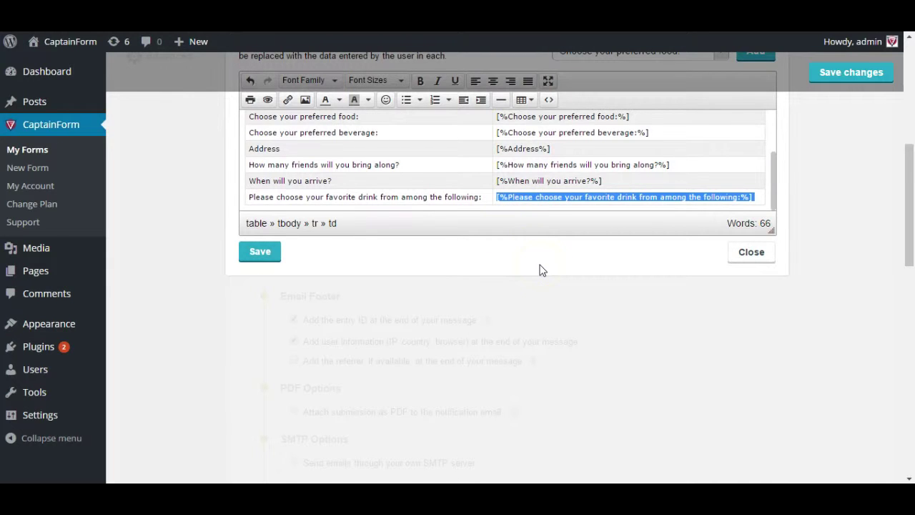
key(BackSpace)
click(556, 198)
scroll(518, 248, up, 1)
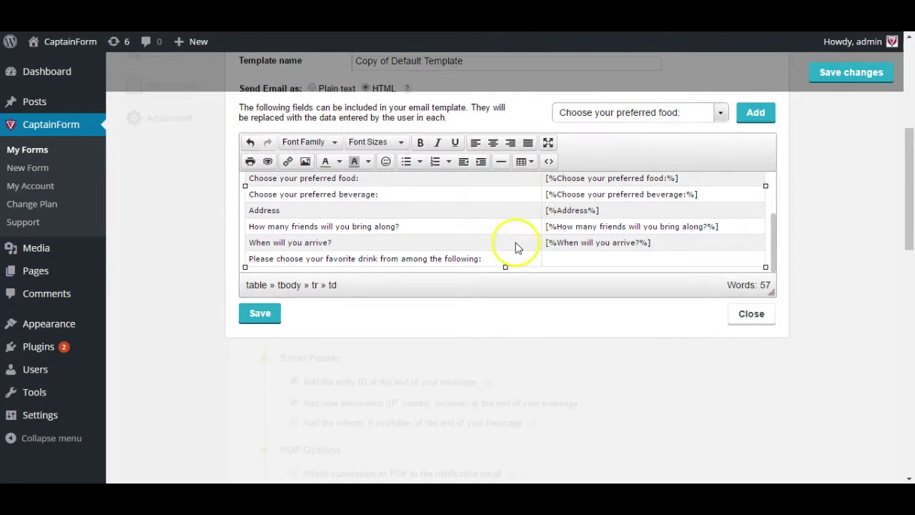
click(755, 117)
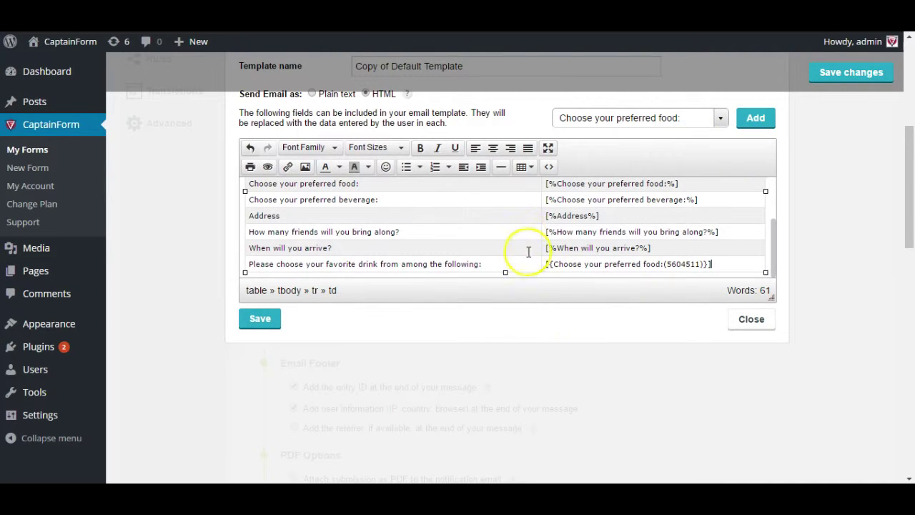
click(529, 284)
- Close the template editor and check all three Email Footer options, including adding the referrer
click(746, 320)
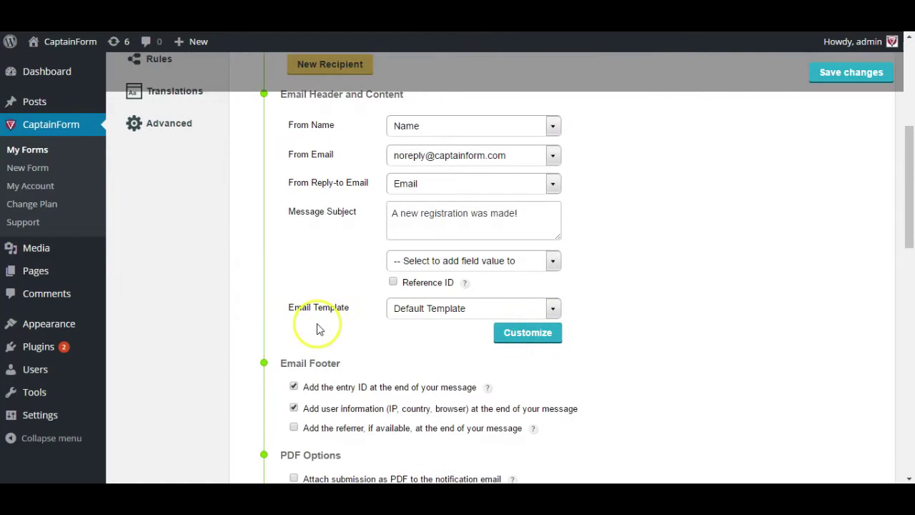
scroll(318, 329, down, 1)
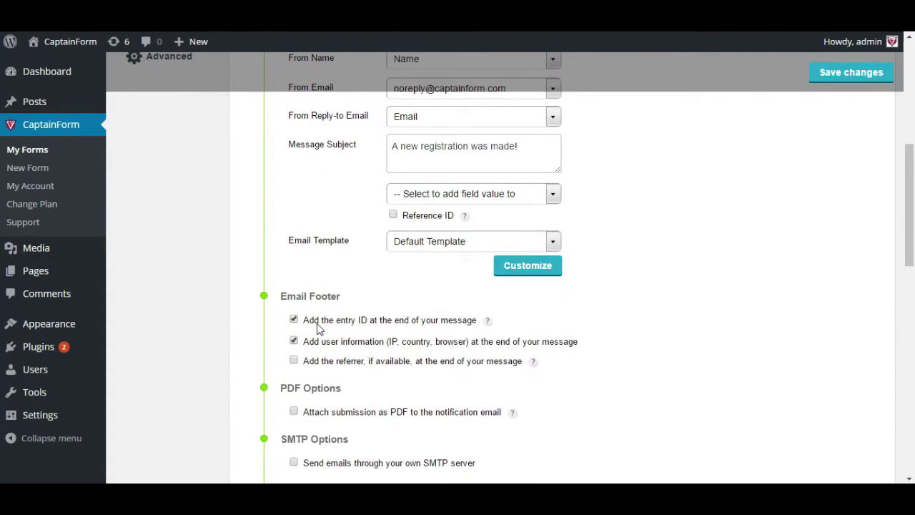
scroll(319, 329, down, 1)
click(326, 306)
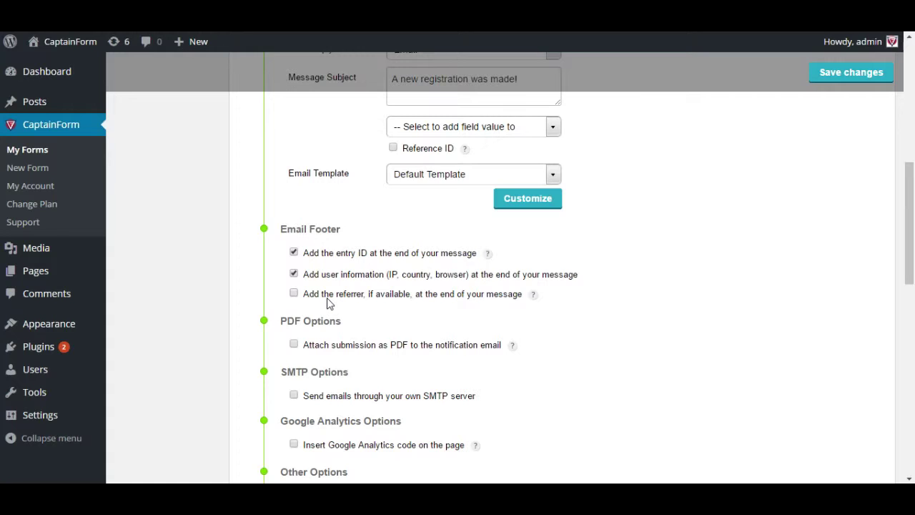
click(342, 259)
click(356, 281)
click(348, 294)
click(294, 293)
mouse_move(532, 298)
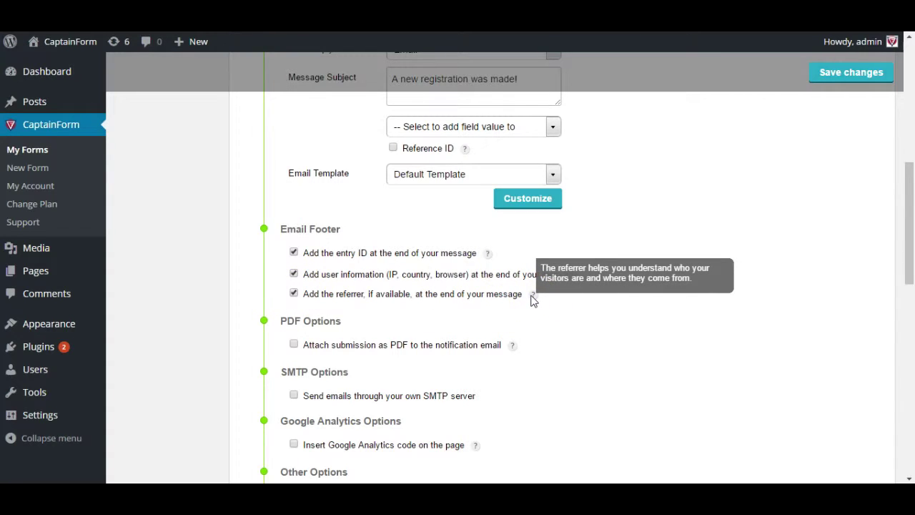
click(294, 293)
scroll(371, 334, down, 1)
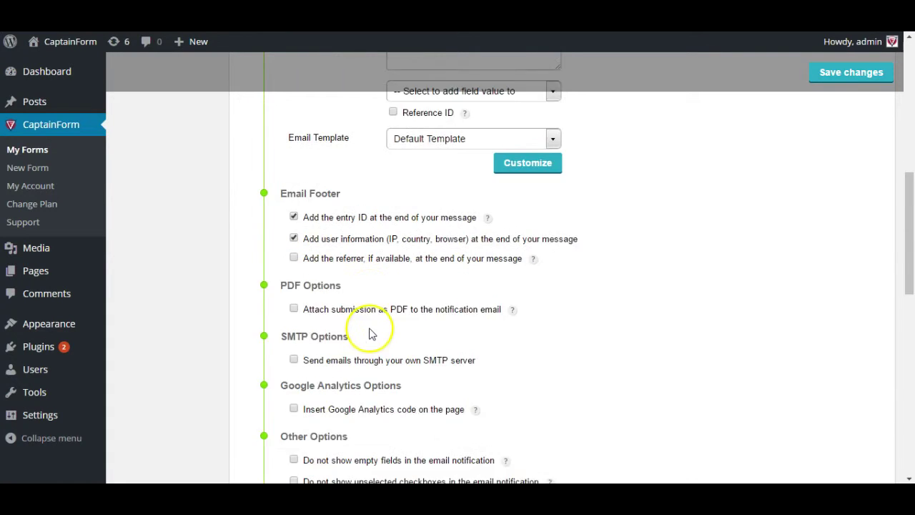
scroll(370, 334, down, 1)
click(319, 278)
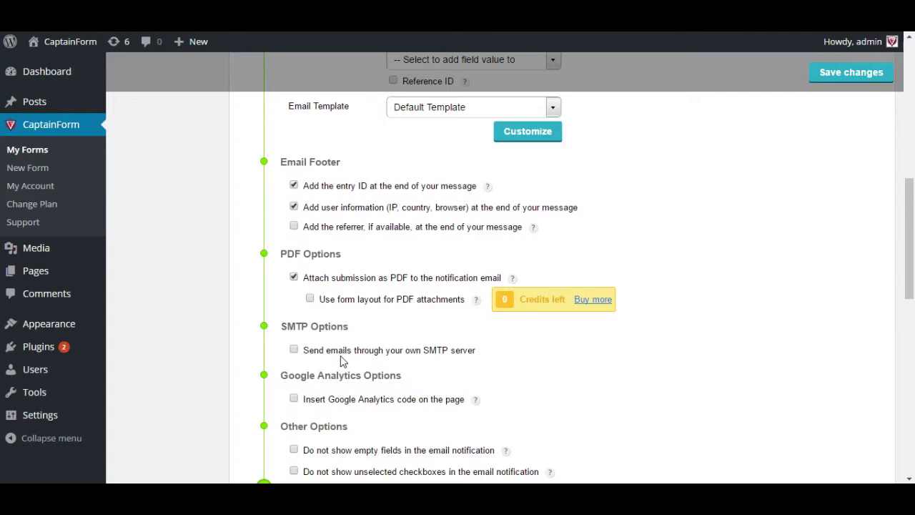
click(349, 299)
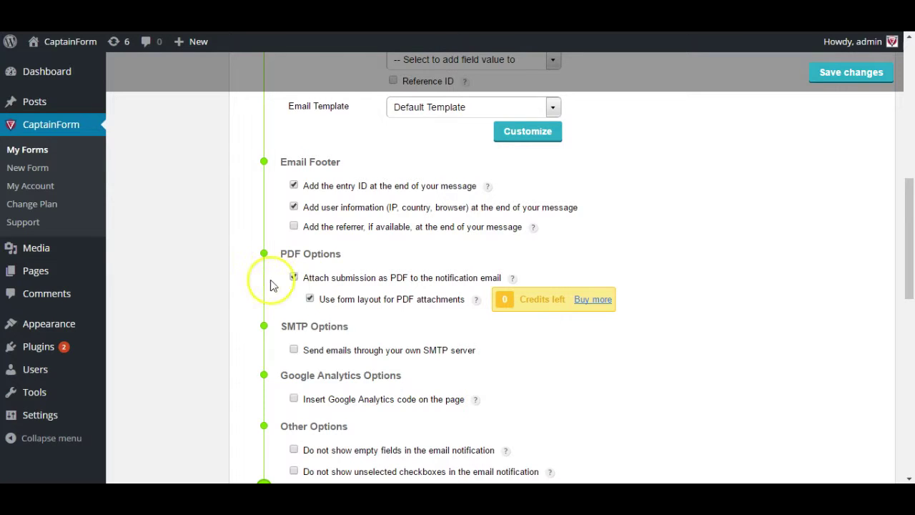
- Uncheck the PDF attachment and leave the custom SMTP and Google Analytics options off
click(293, 276)
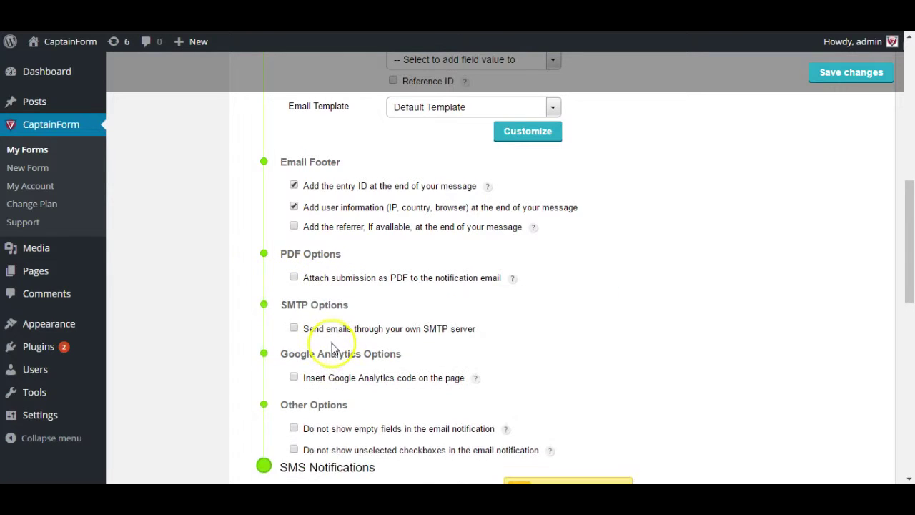
scroll(331, 336, down, 1)
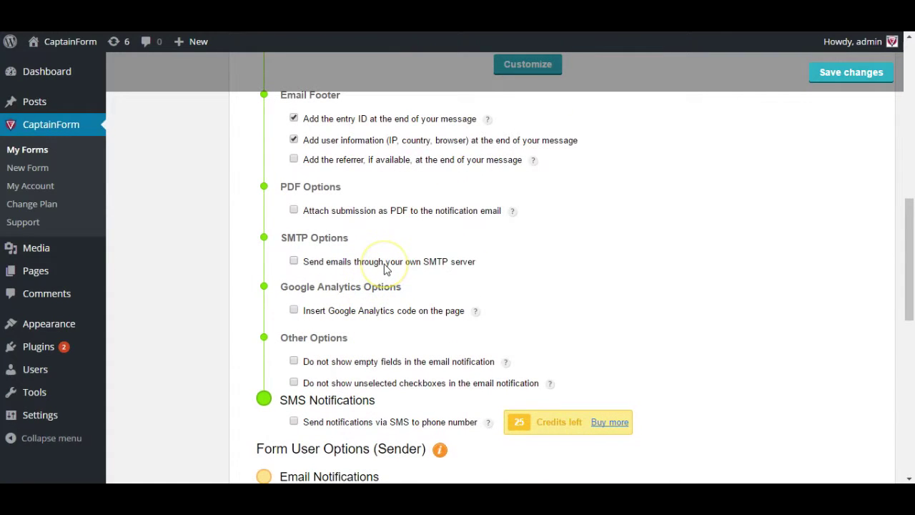
click(384, 268)
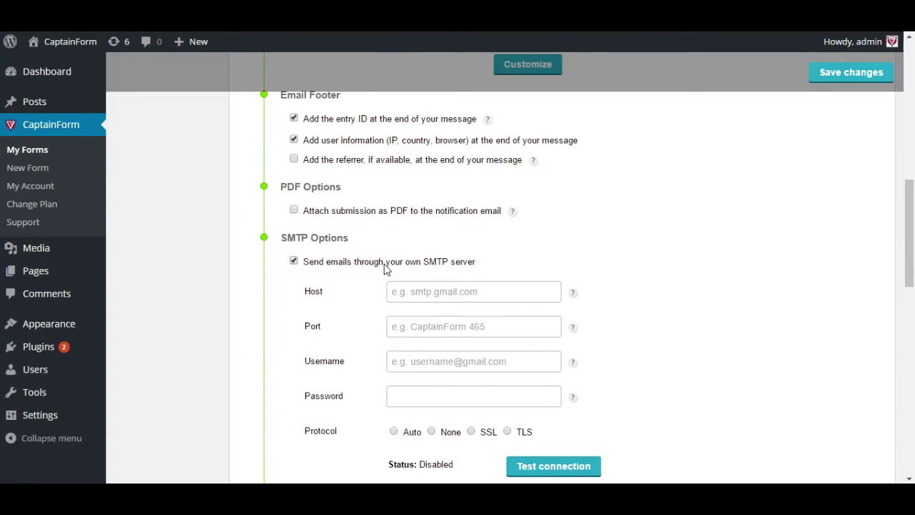
scroll(349, 300, down, 1)
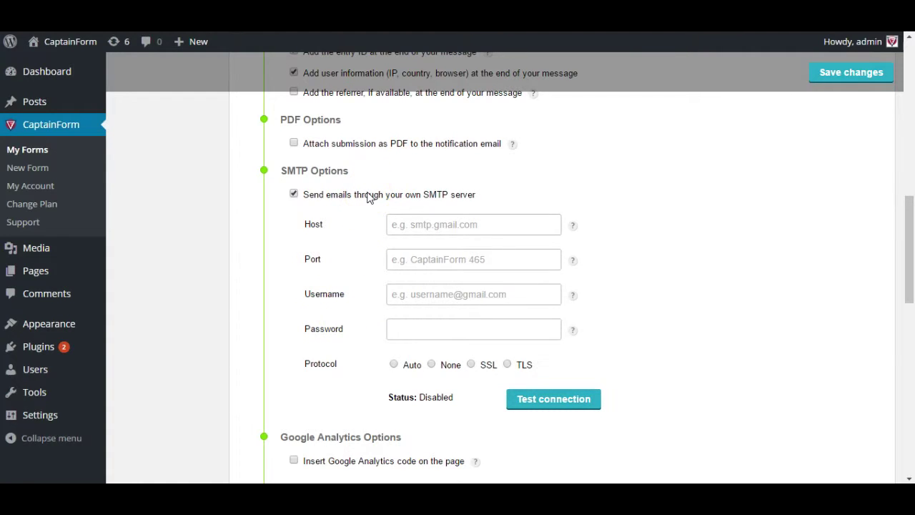
click(368, 198)
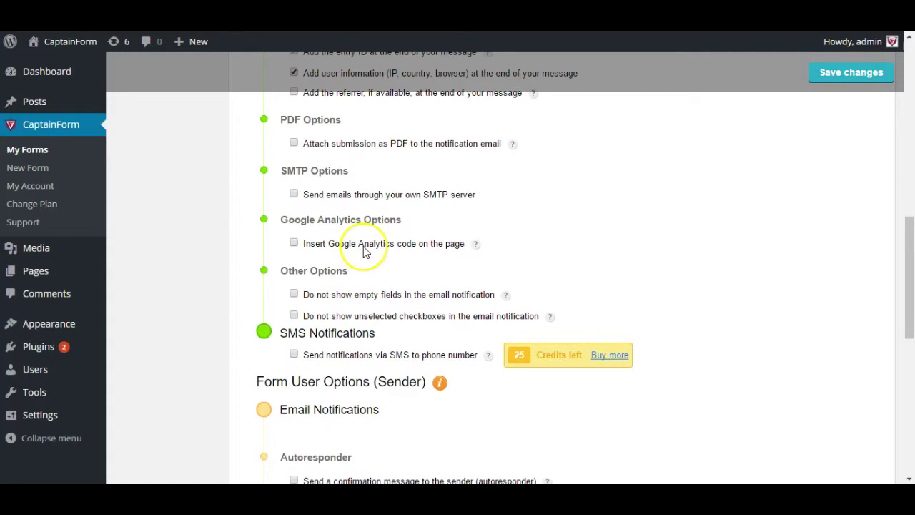
click(364, 247)
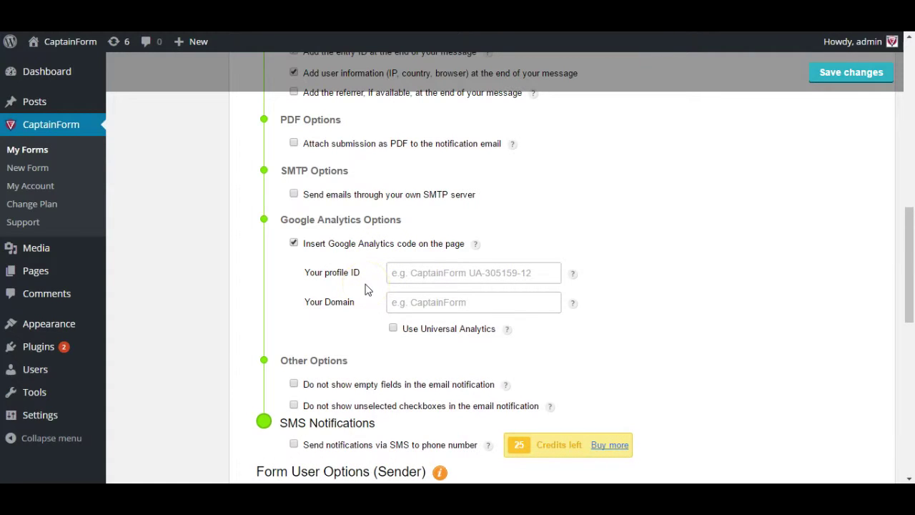
click(351, 245)
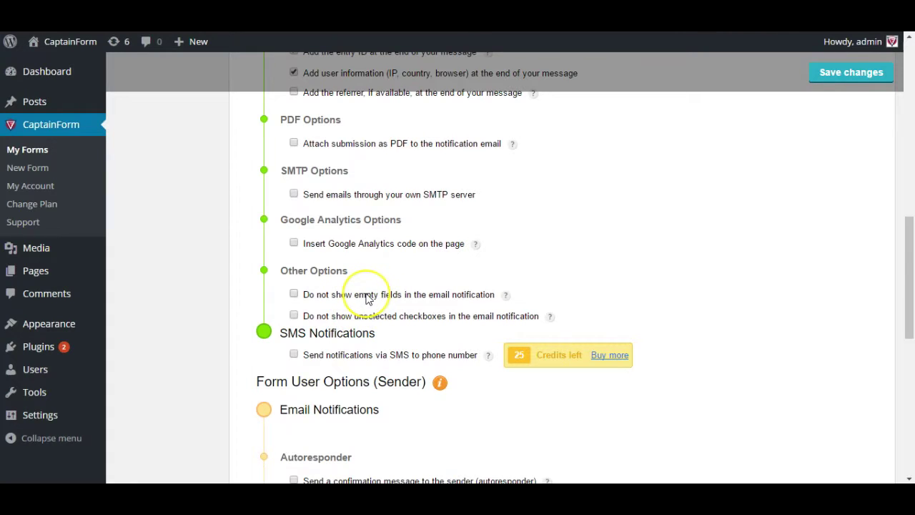
- Check 'Do not show empty fields', leaving unselected-checkbox hiding and SMS notifications off
click(366, 298)
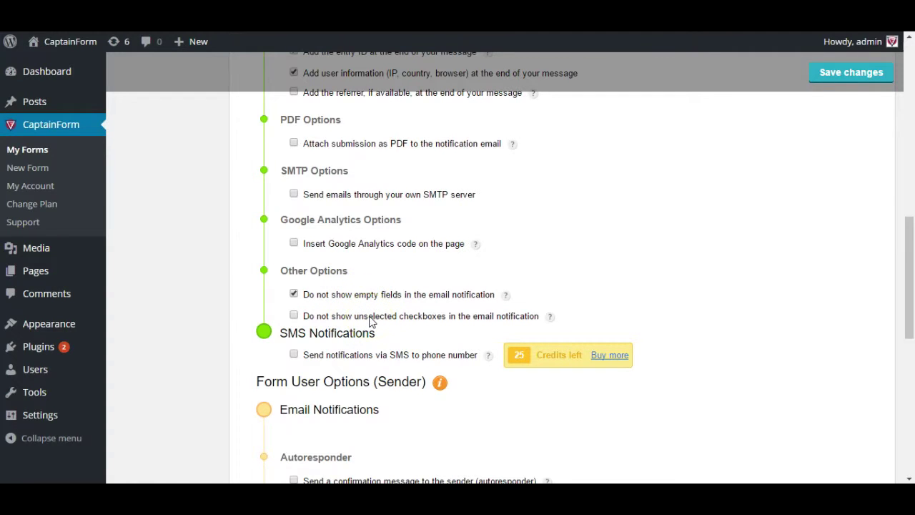
click(370, 318)
click(372, 318)
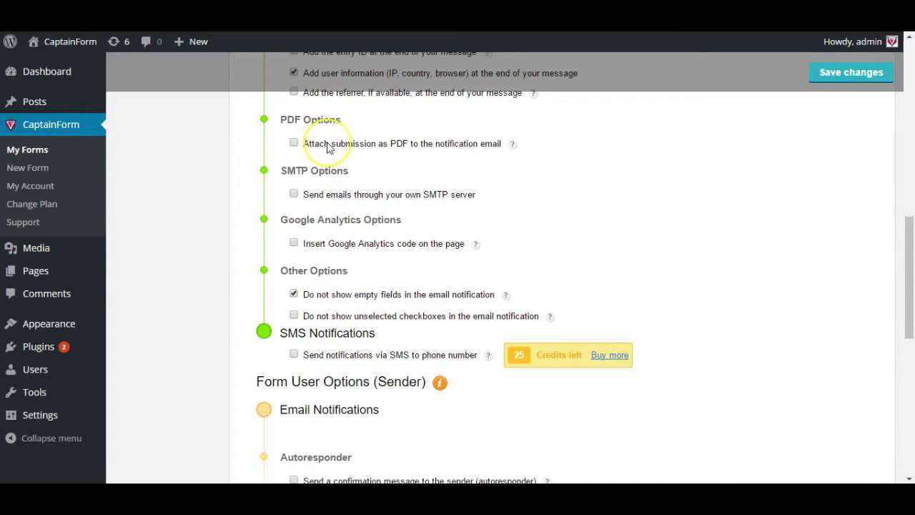
click(385, 362)
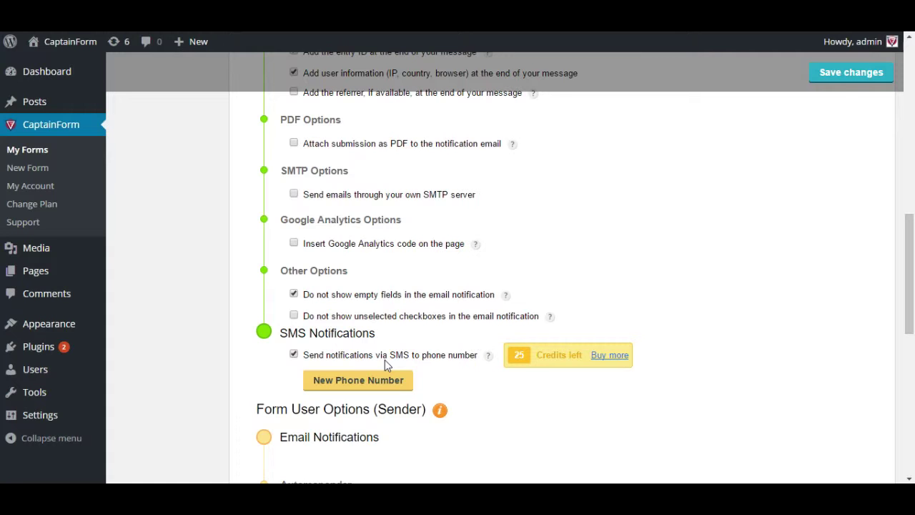
click(385, 361)
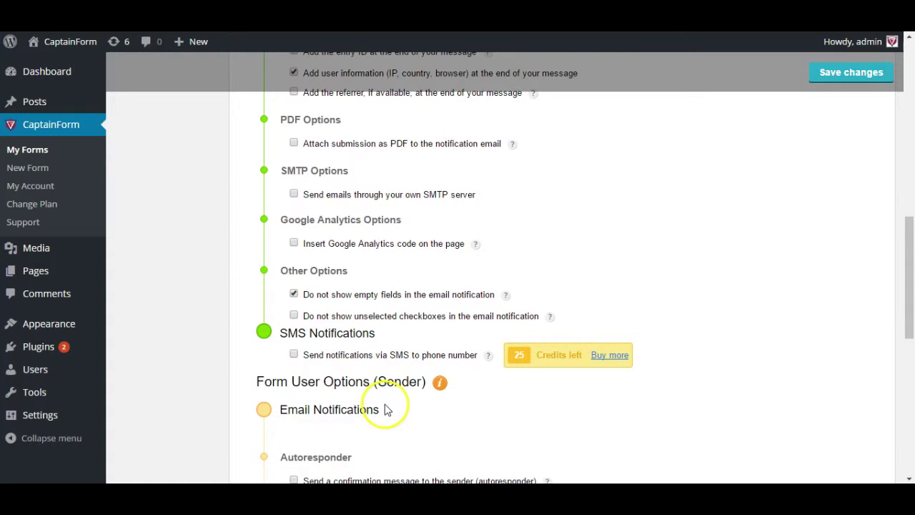
scroll(348, 295, up, 7)
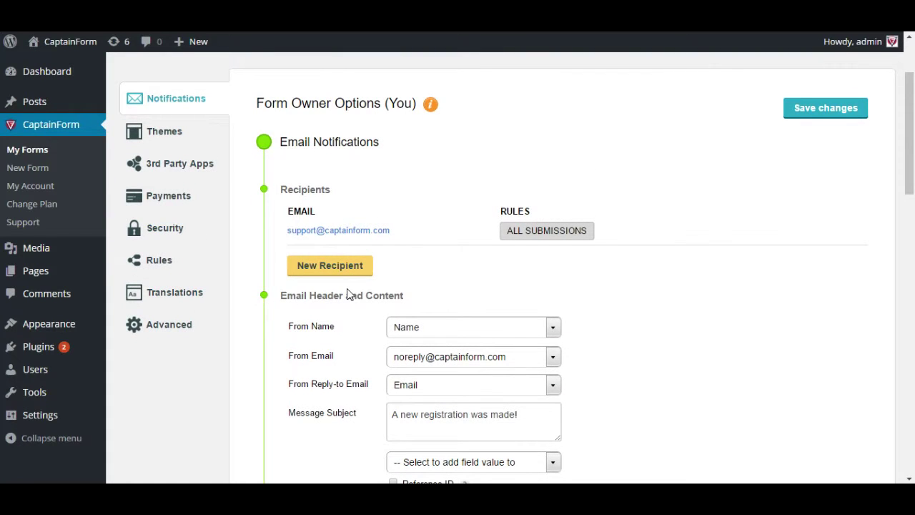
scroll(348, 295, down, 8)
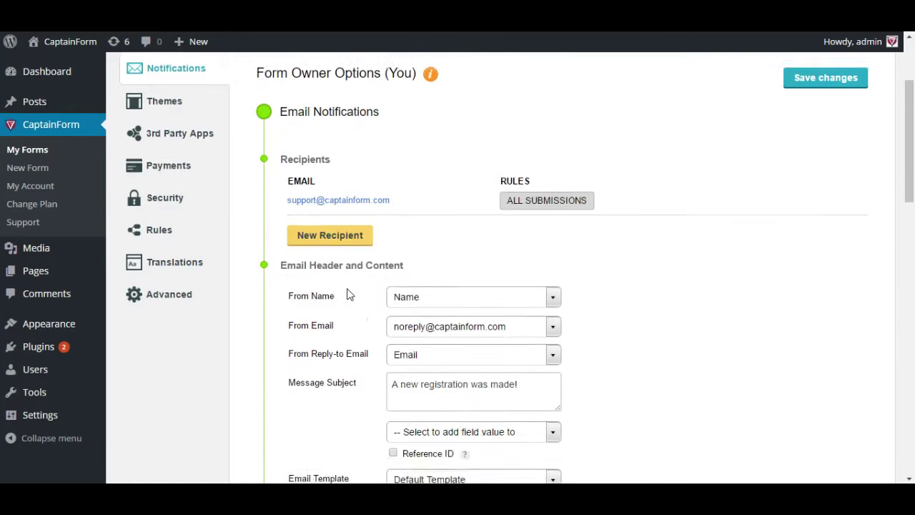
scroll(376, 346, down, 2)
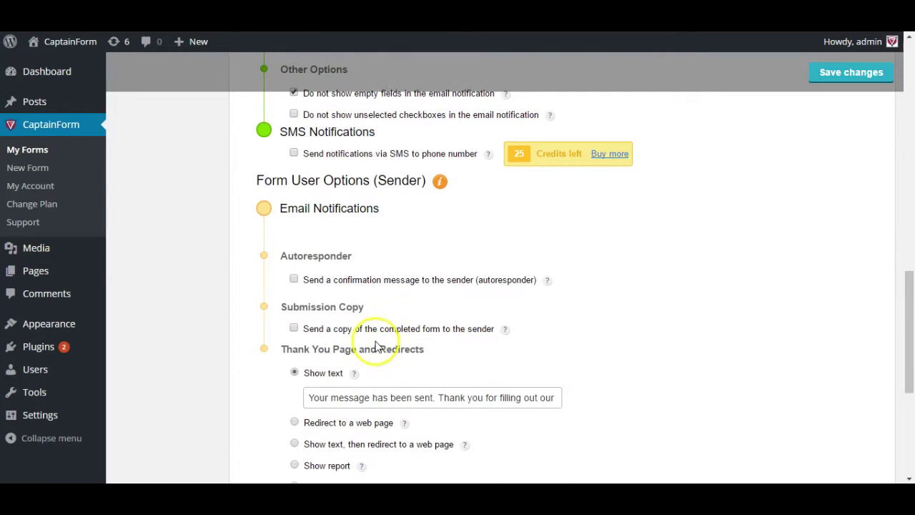
click(379, 344)
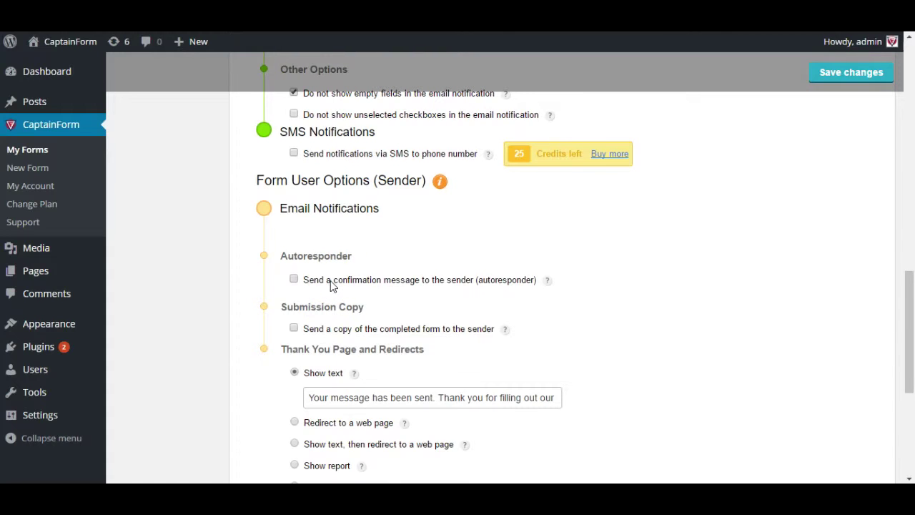
click(331, 285)
scroll(326, 358, down, 1)
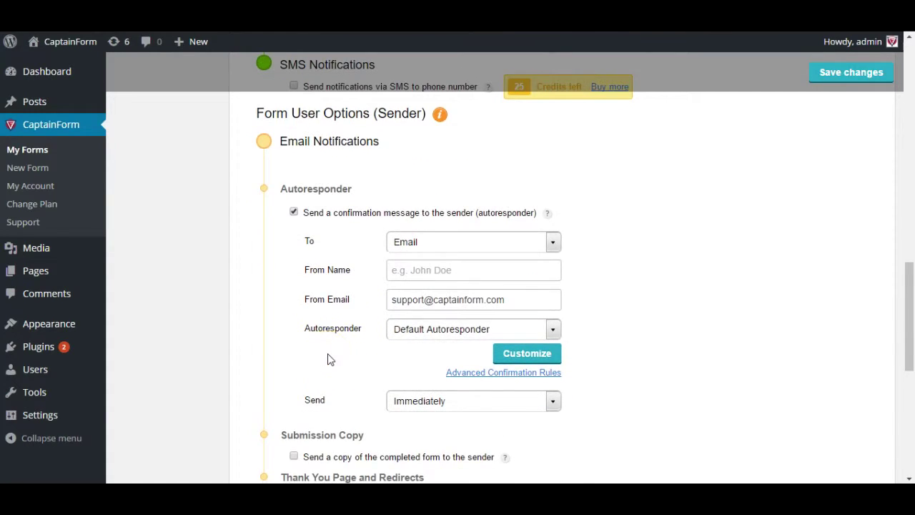
click(426, 269)
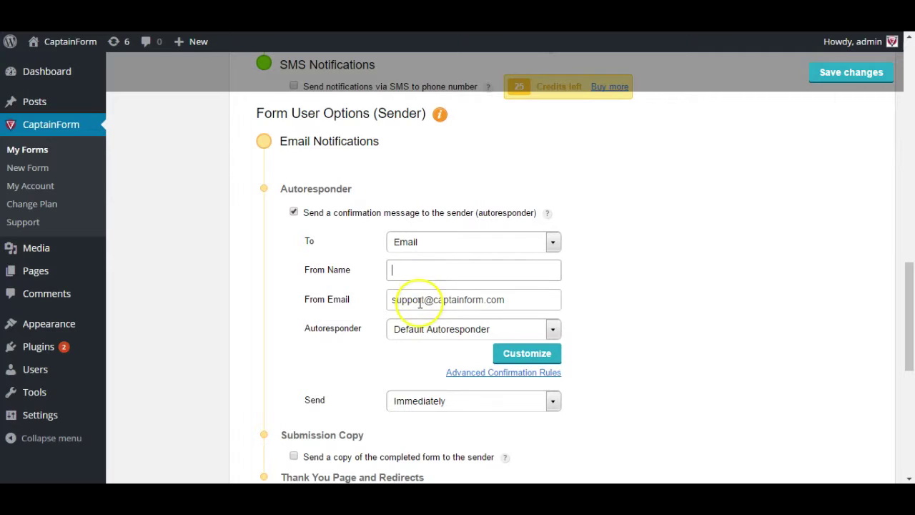
triple_click(419, 300)
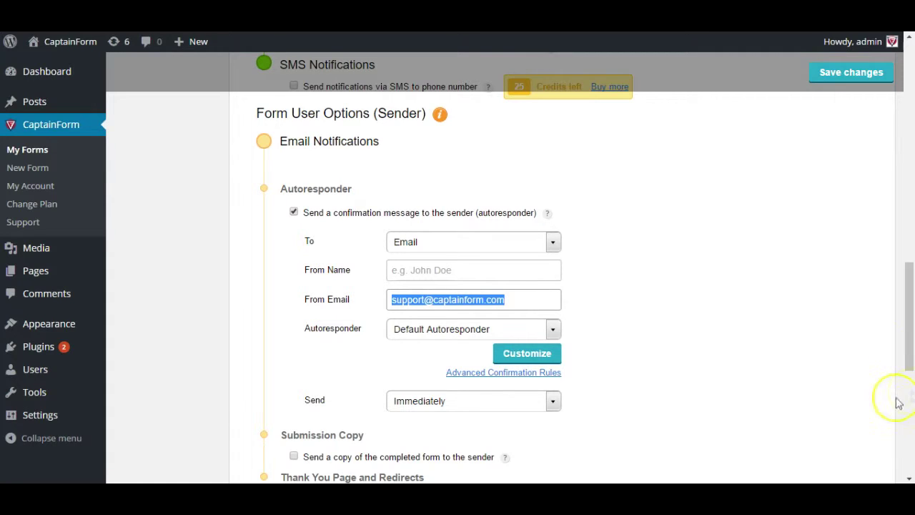
- Open the autoresponder editor and start a new autoresponder named 'Autoresponder 1'
click(549, 353)
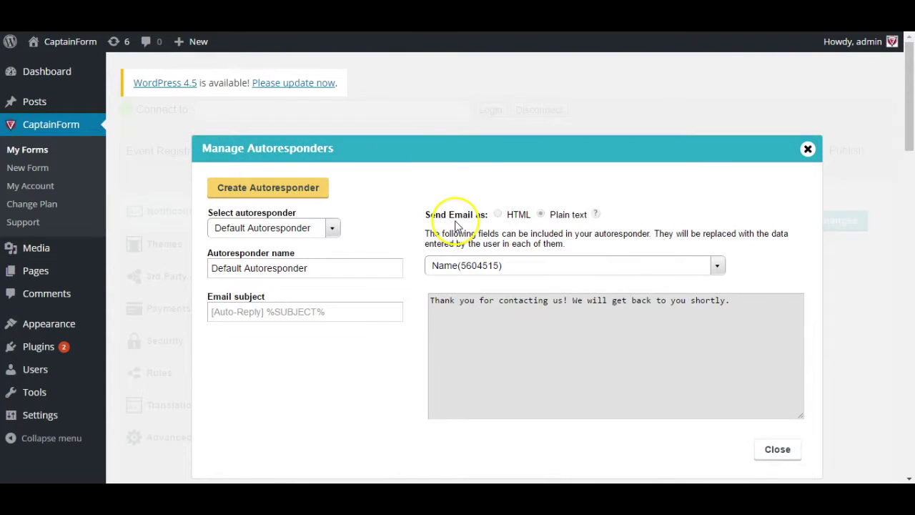
click(450, 315)
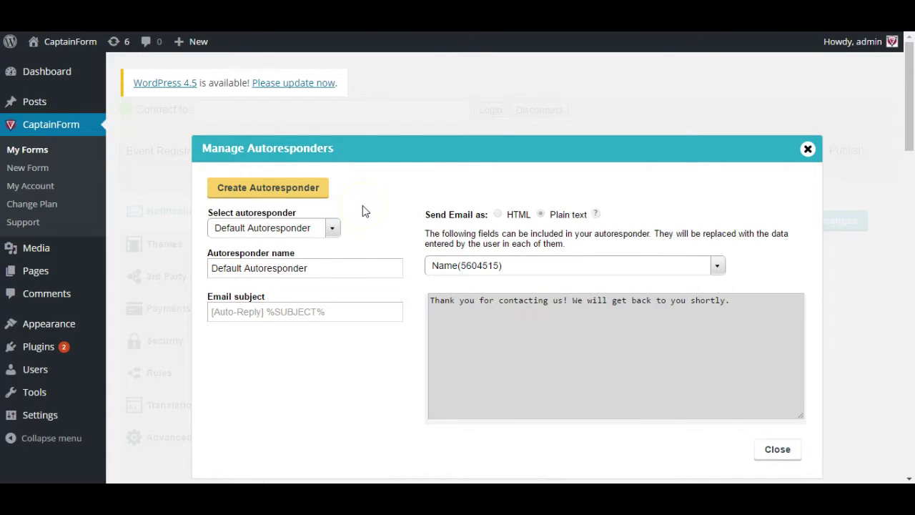
click(318, 200)
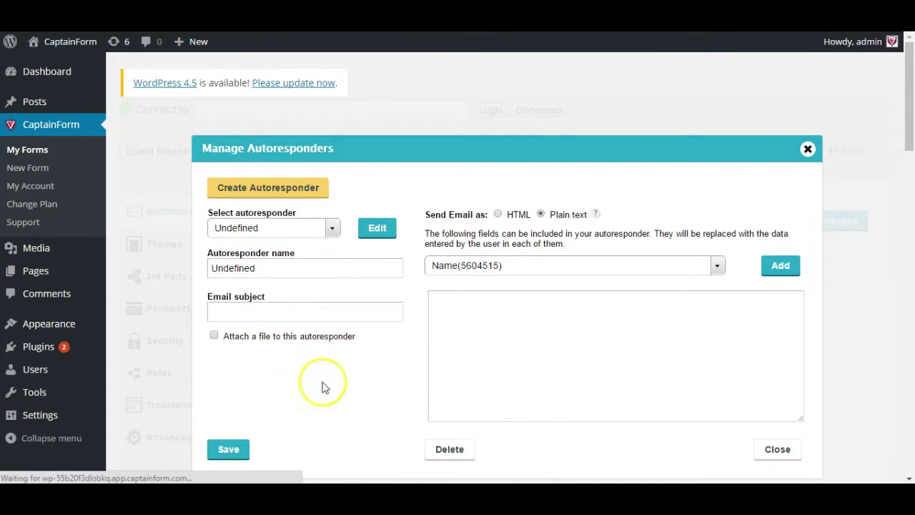
double_click(292, 266)
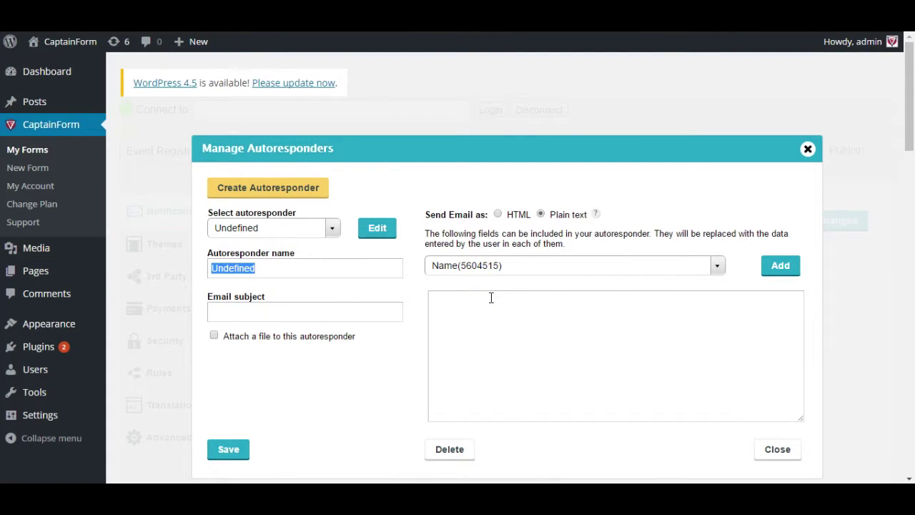
text(Autore)
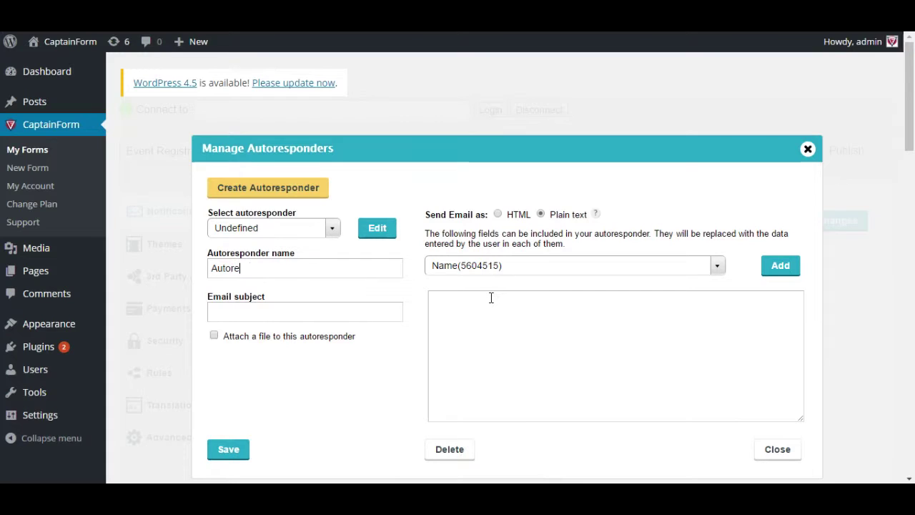
text(sponder 1)
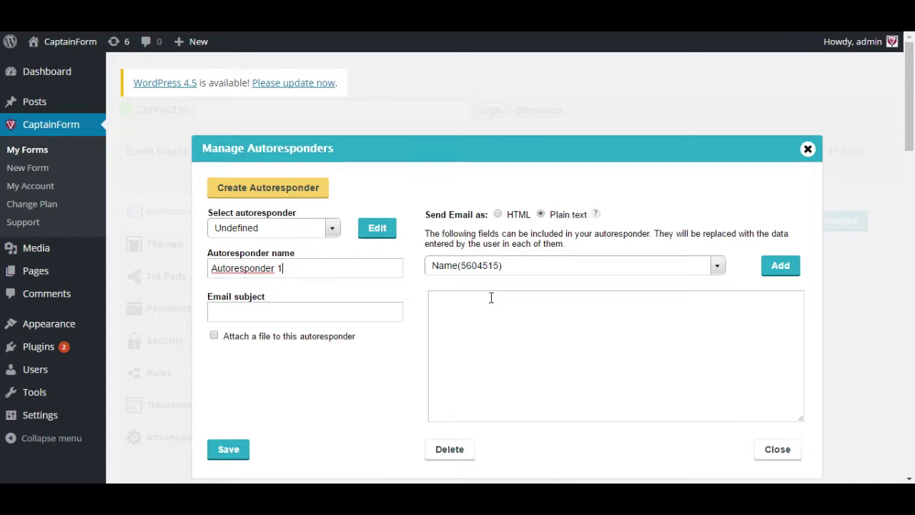
- Load the Chocolate Order Form autoresponder and unlock its email body for editing
click(333, 229)
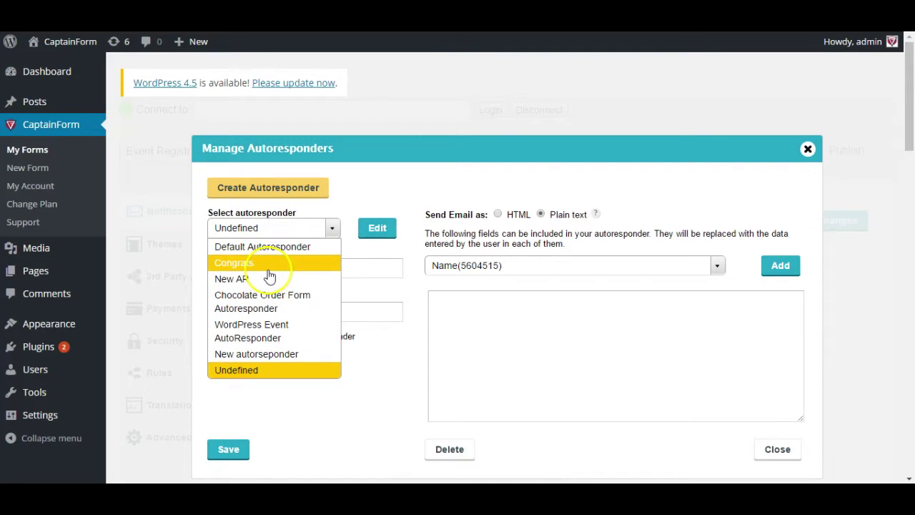
click(268, 308)
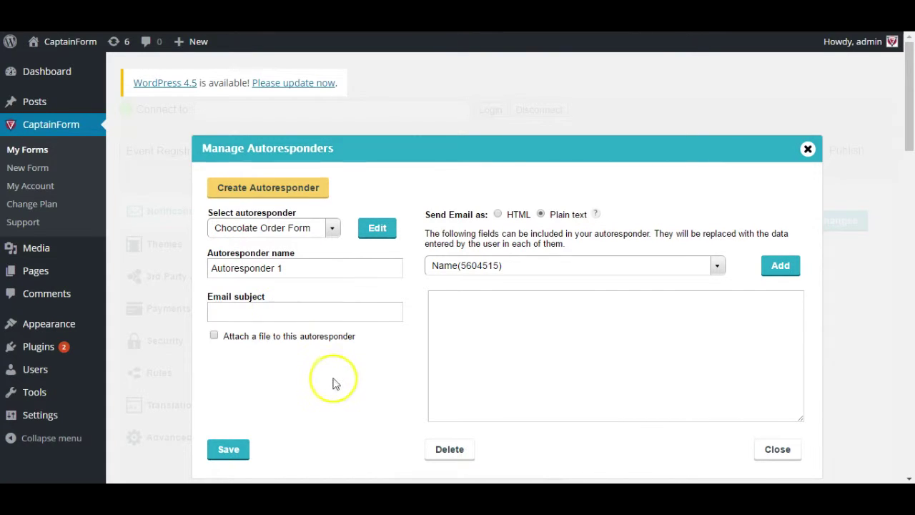
click(450, 321)
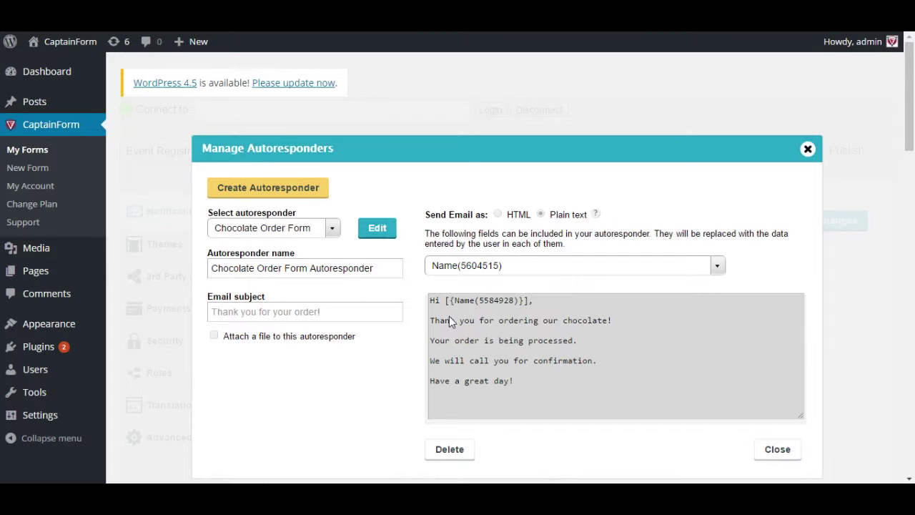
click(483, 304)
click(589, 216)
click(378, 228)
- Inspect the greeting's {Name} placeholder, its field id 5584928, and the insertable fields list
triple_click(481, 300)
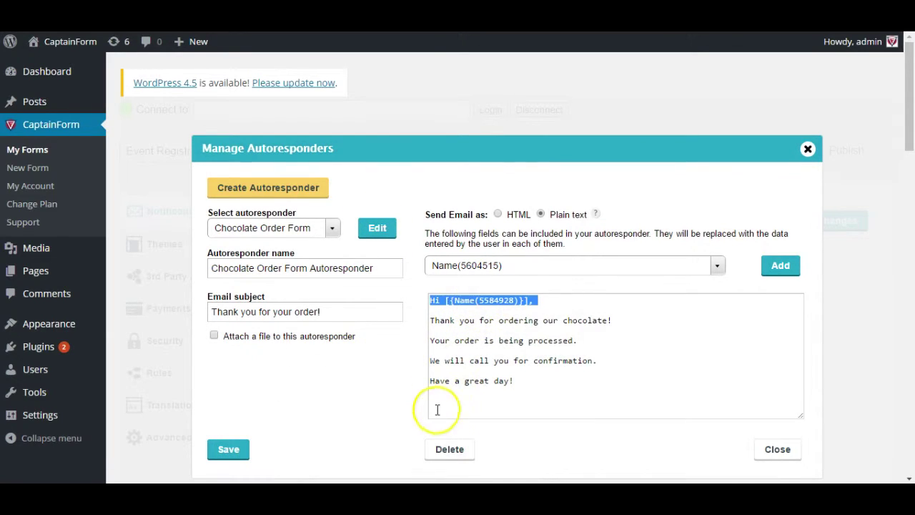
click(473, 300)
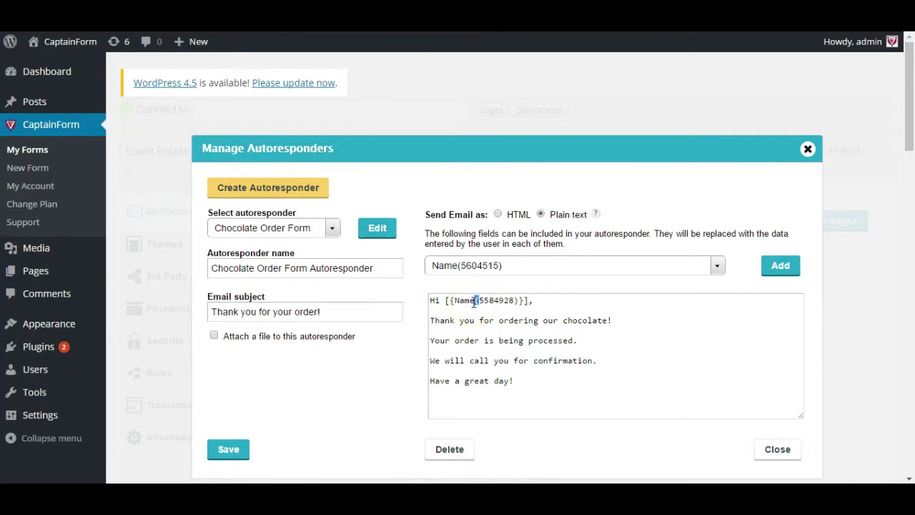
drag(445, 300, 466, 300)
triple_click(464, 301)
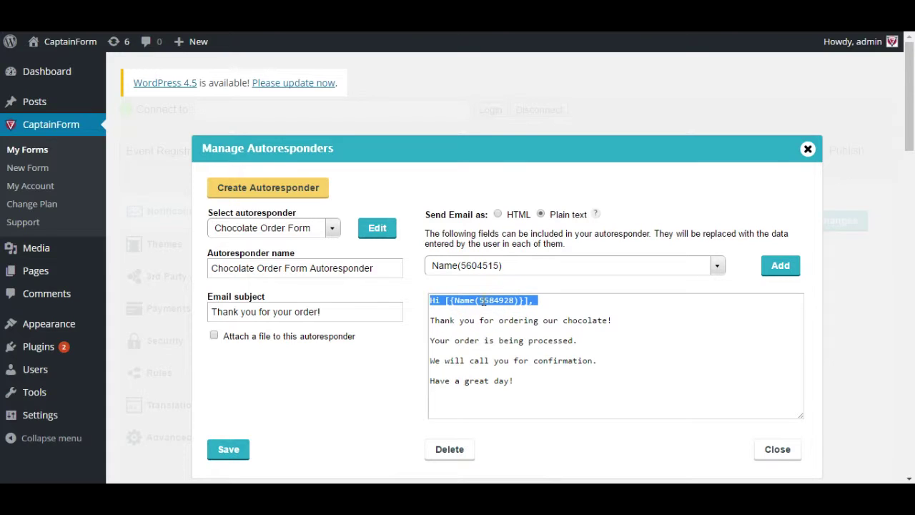
double_click(483, 301)
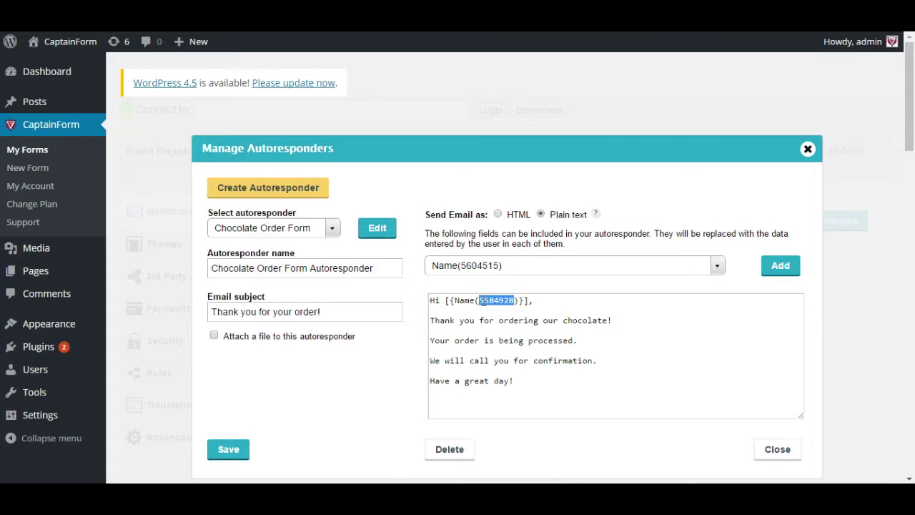
click(716, 264)
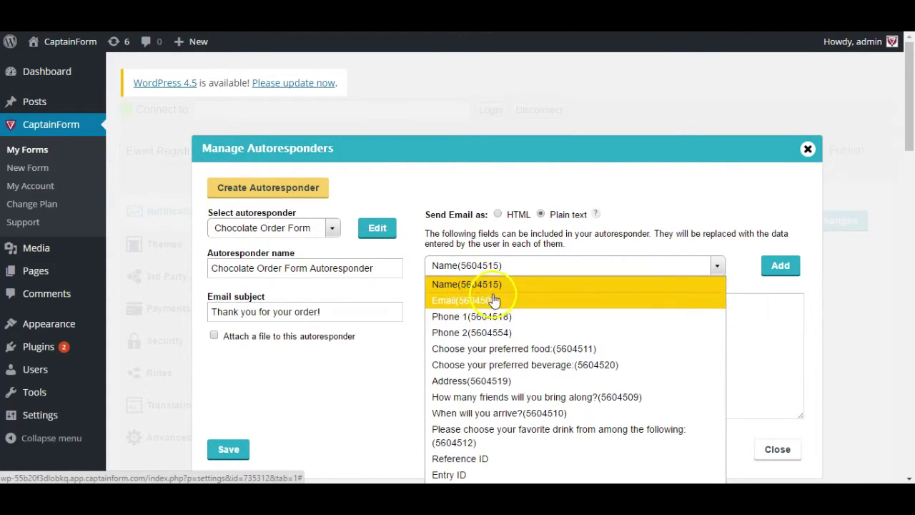
click(465, 182)
click(781, 266)
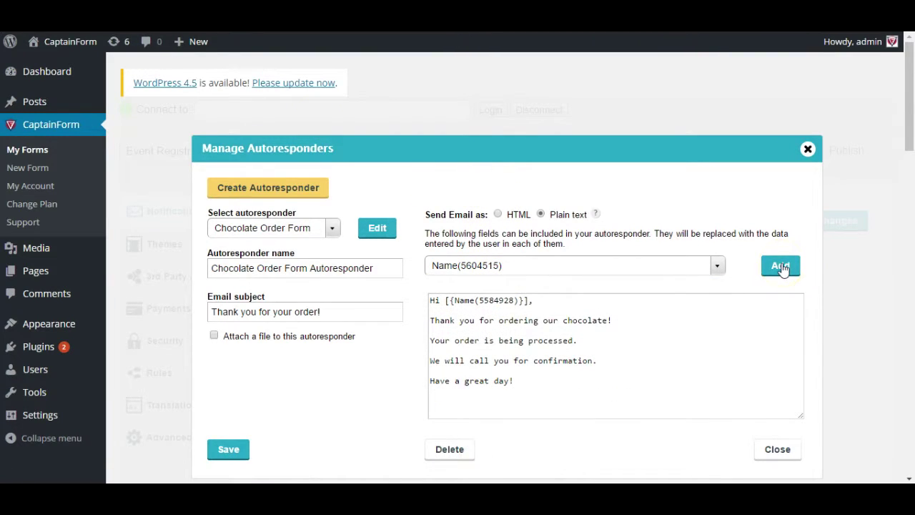
double_click(481, 301)
triple_click(481, 301)
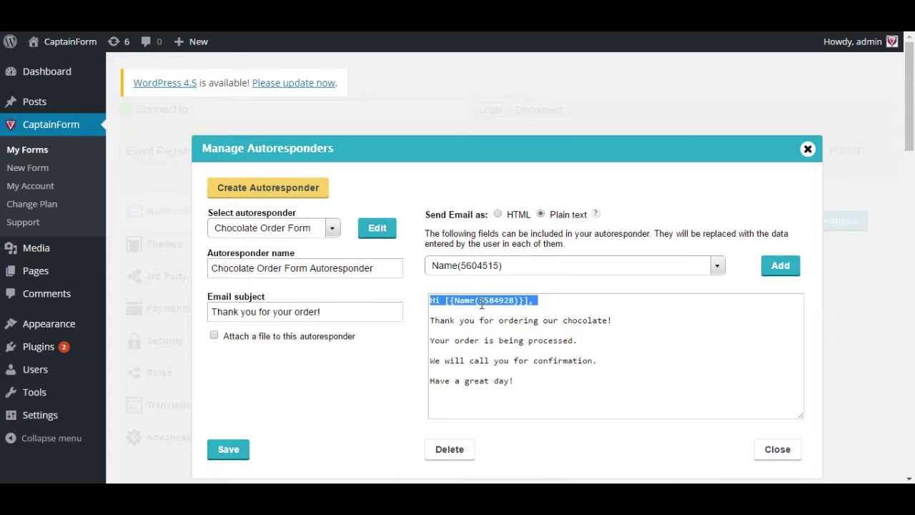
click(777, 449)
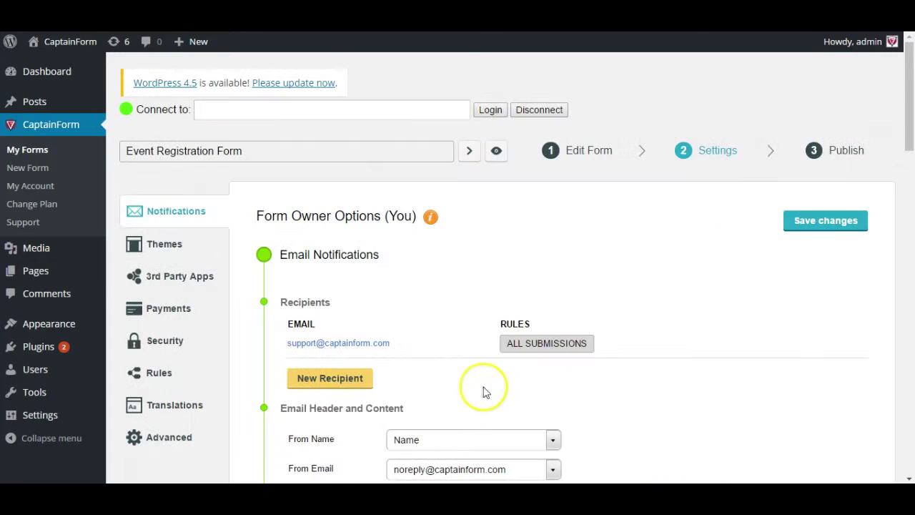
scroll(484, 391, down, 3)
scroll(484, 392, down, 12)
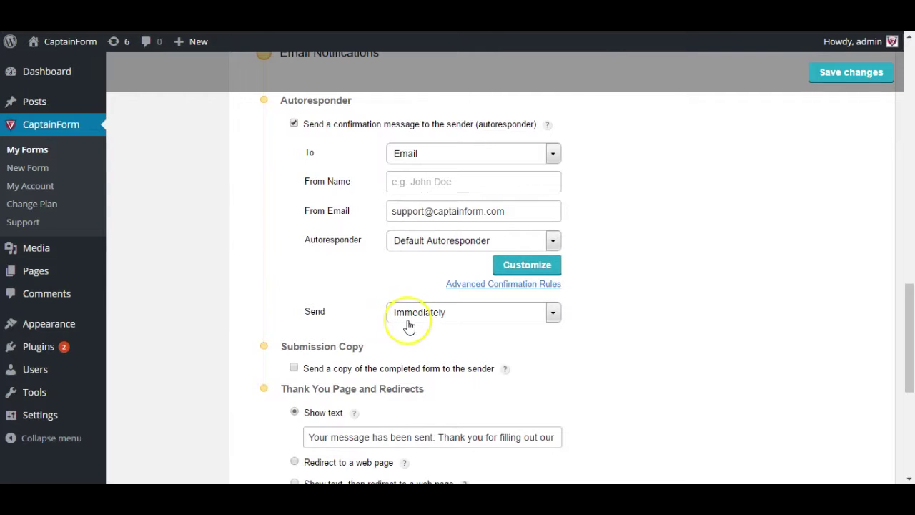
click(409, 321)
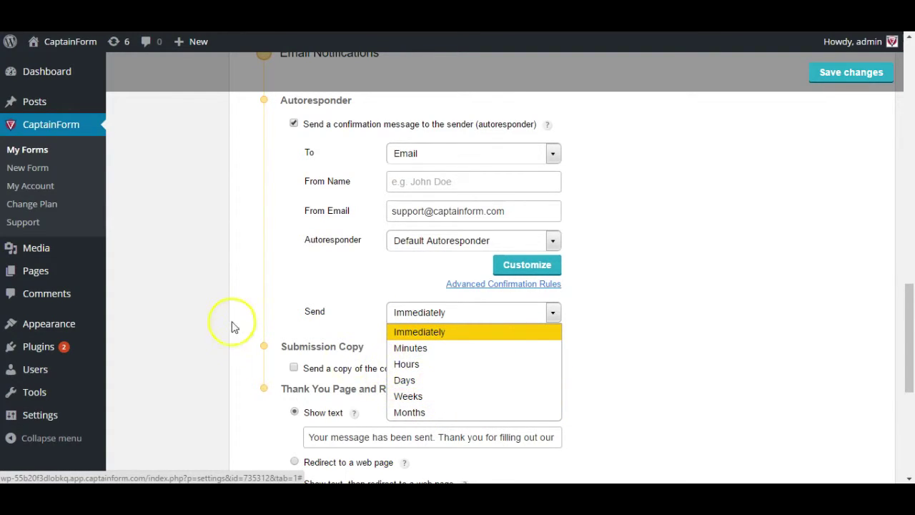
click(551, 311)
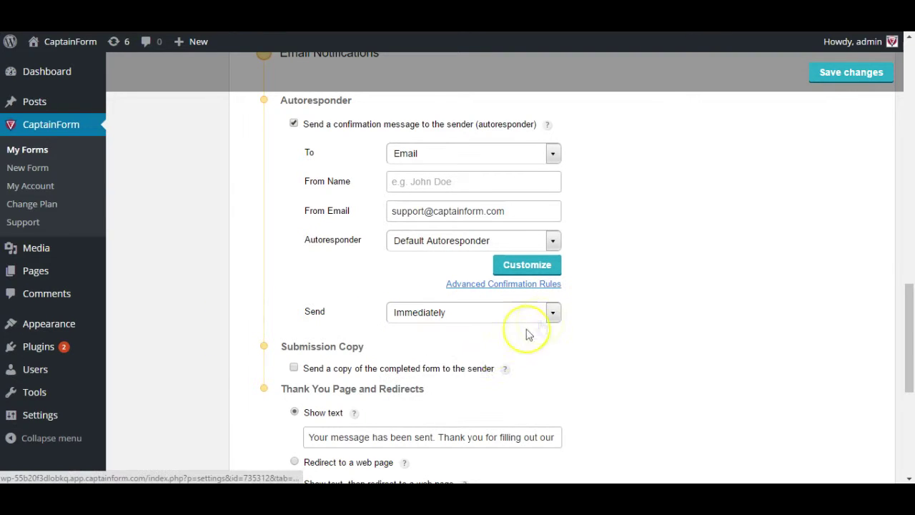
click(443, 371)
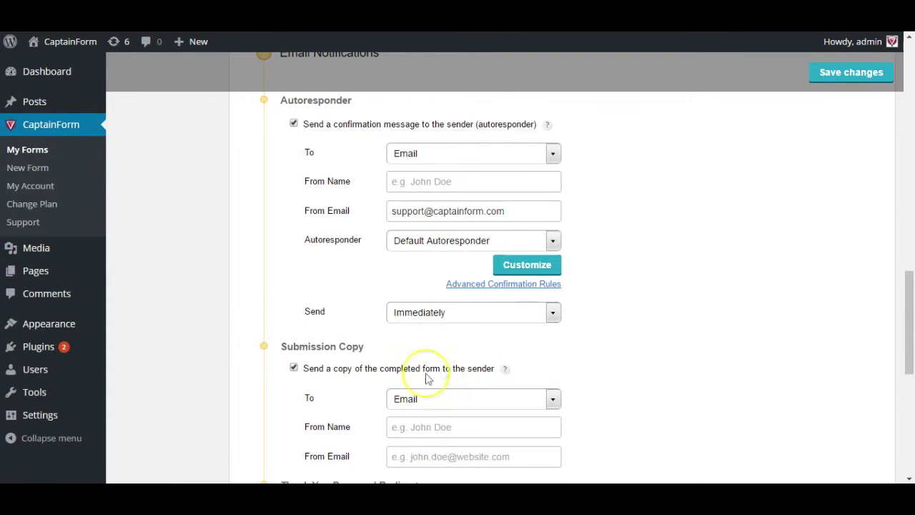
scroll(379, 385, down, 1)
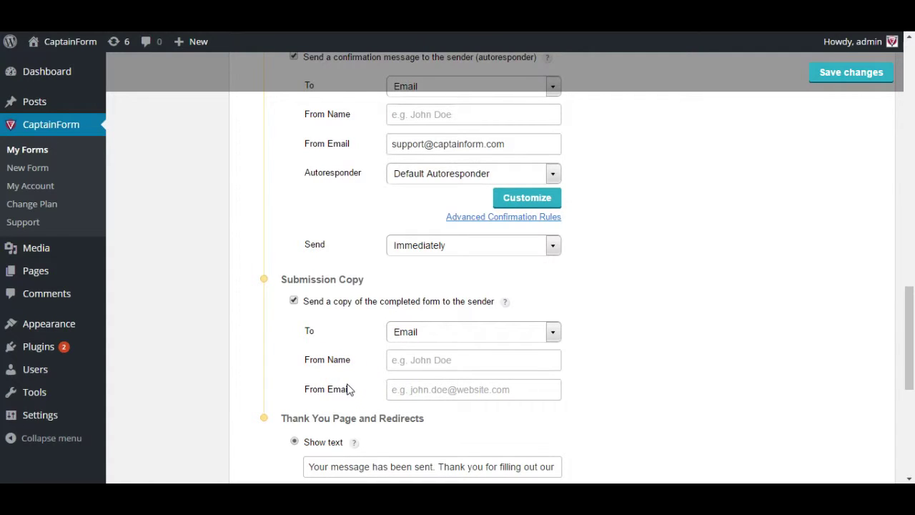
click(392, 366)
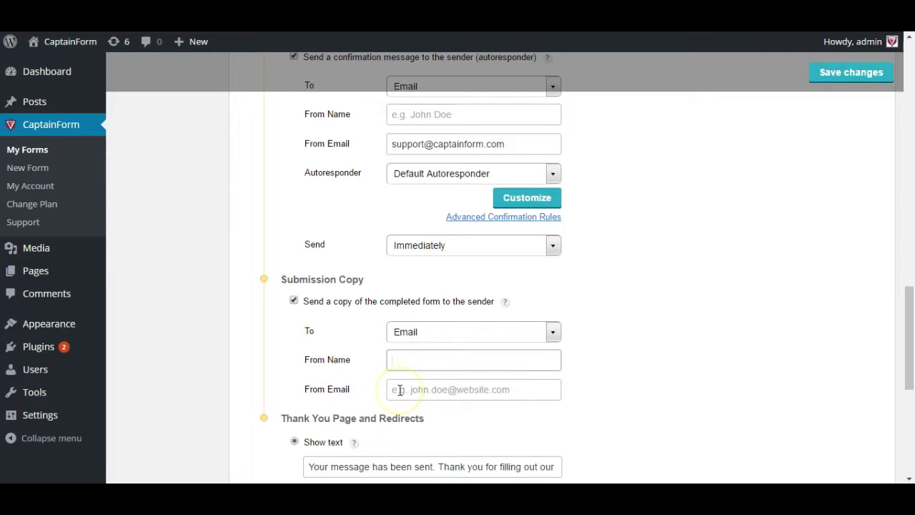
click(364, 378)
click(804, 459)
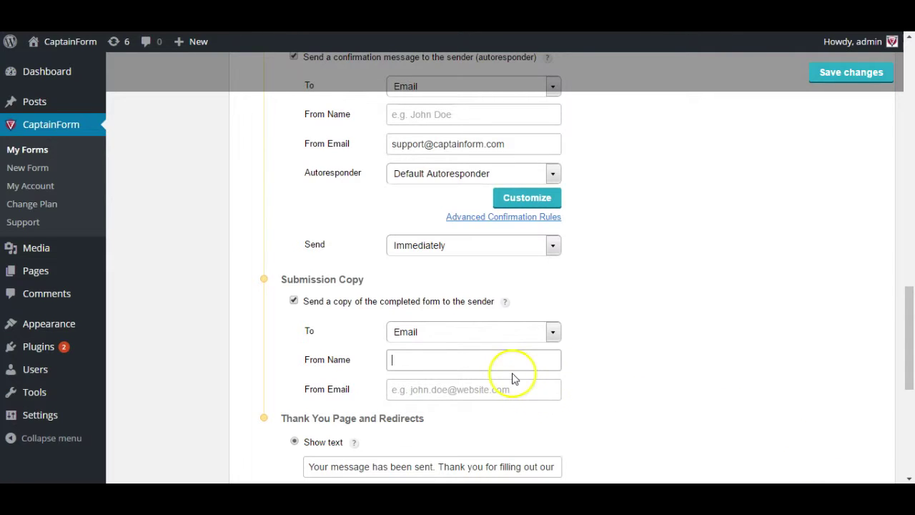
click(293, 300)
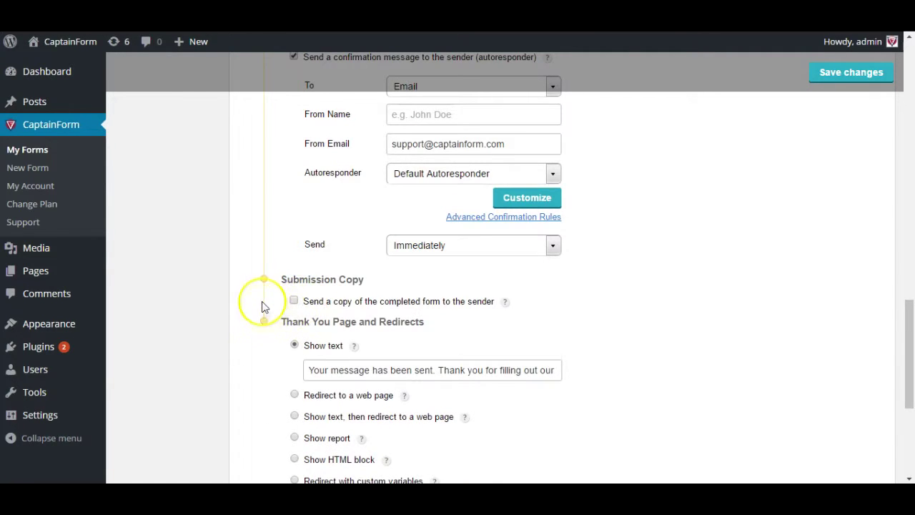
- Set the thank-you text to 'Thank you for filling out our form.', then switch to redirecting in a new frame
scroll(262, 293, down, 2)
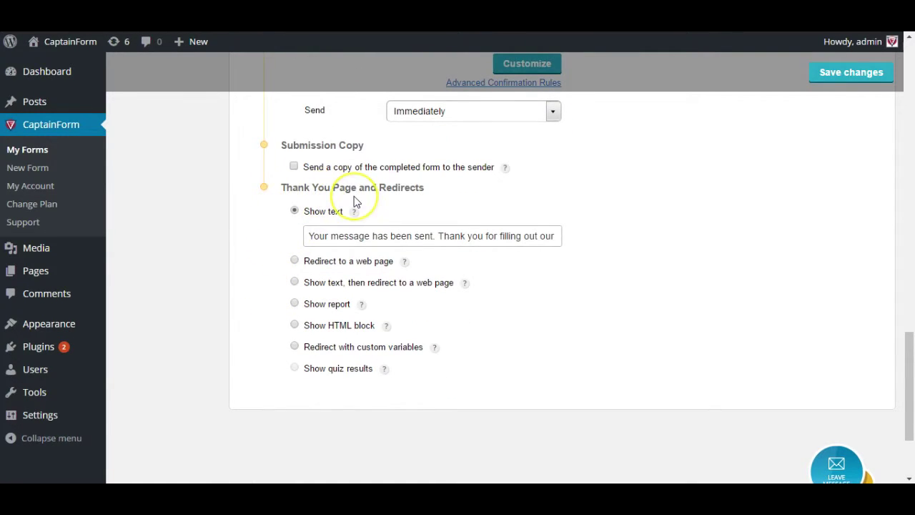
click(429, 355)
click(332, 241)
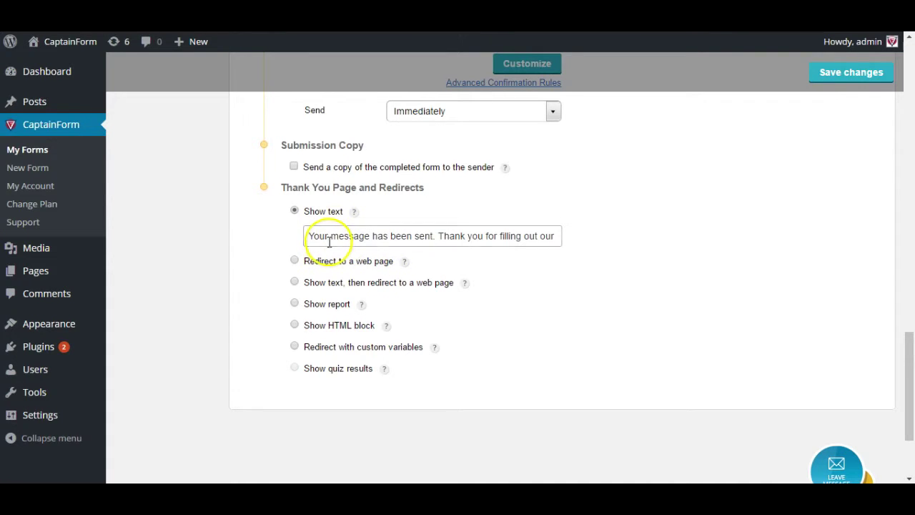
triple_click(331, 242)
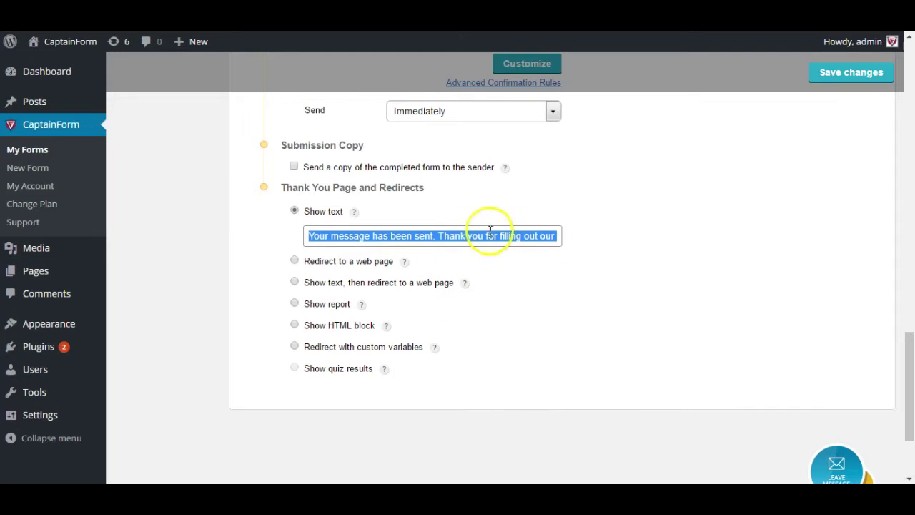
text(T)
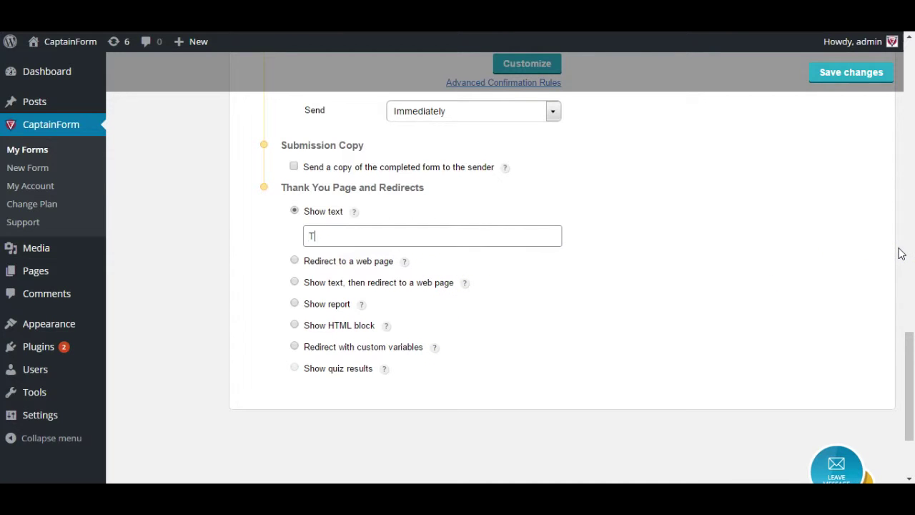
text(hank you for filling out )
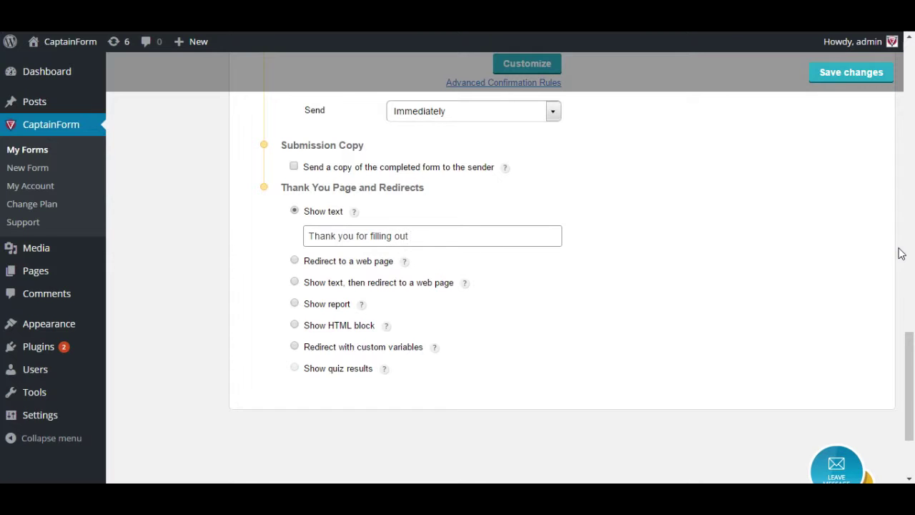
text(our form.)
click(386, 261)
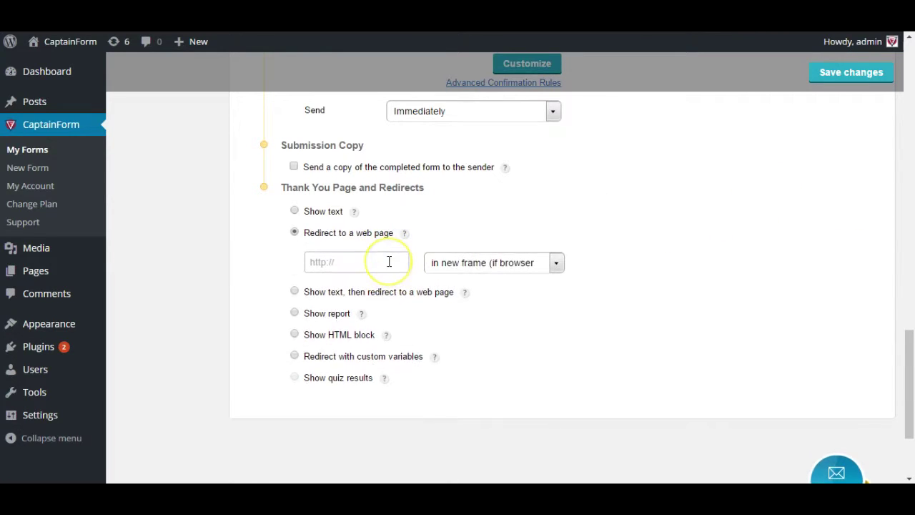
click(502, 263)
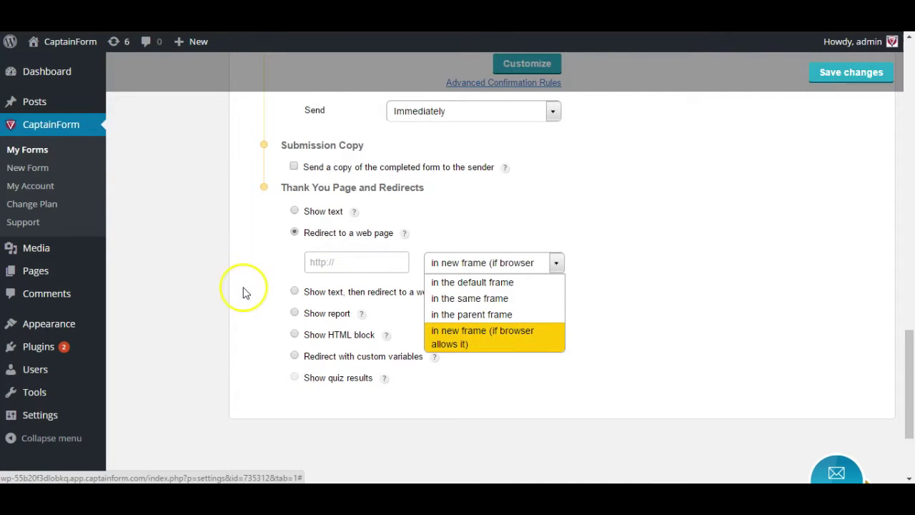
- Compare text-then-redirect, the All Submissions report and HTML block, then choose Redirect with custom variables
click(558, 261)
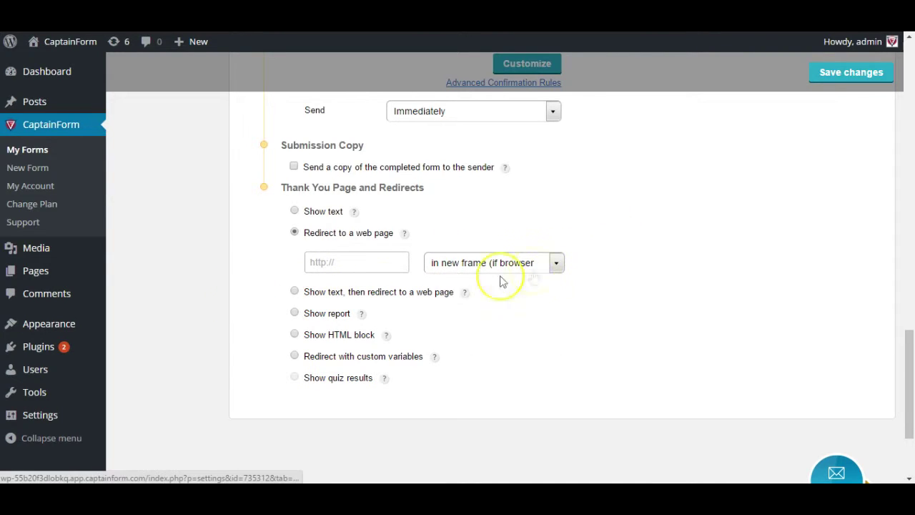
click(362, 293)
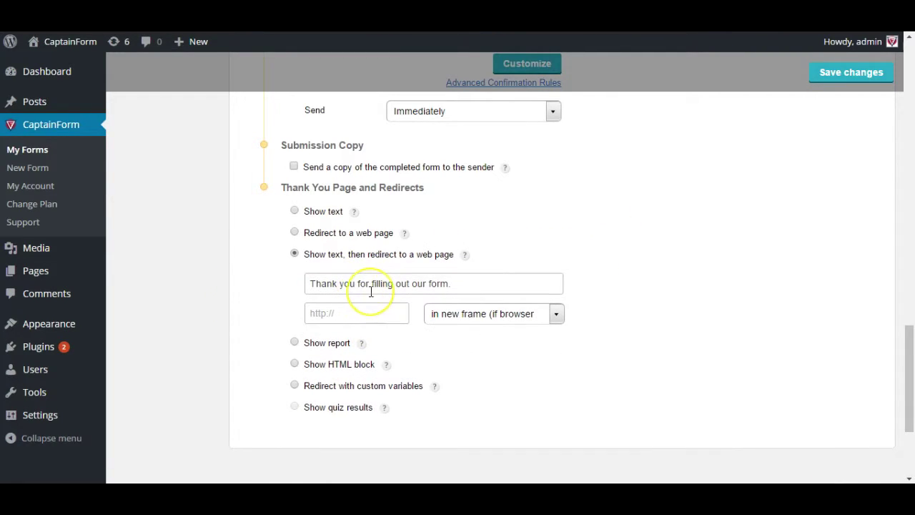
click(334, 344)
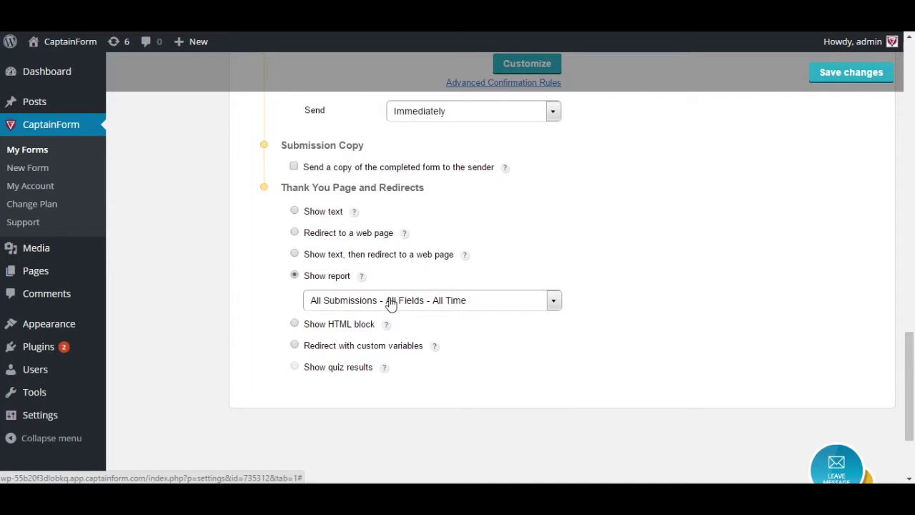
click(391, 304)
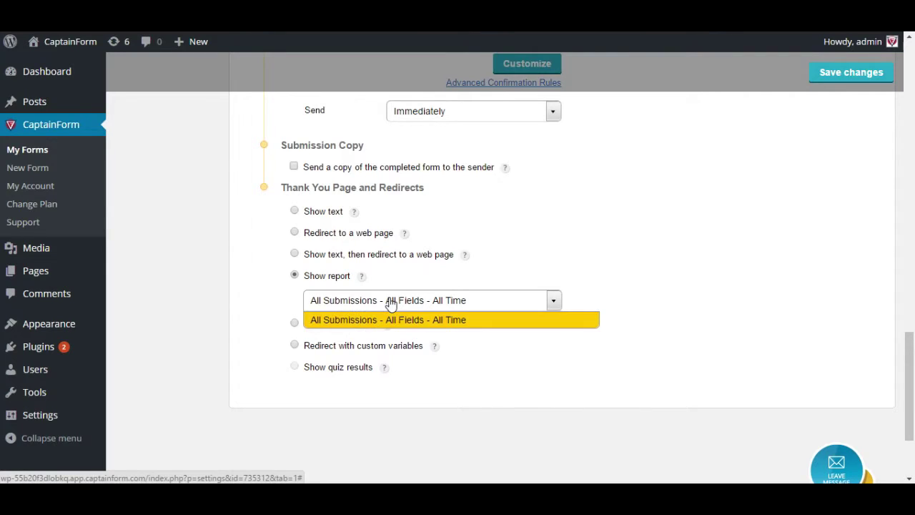
click(392, 303)
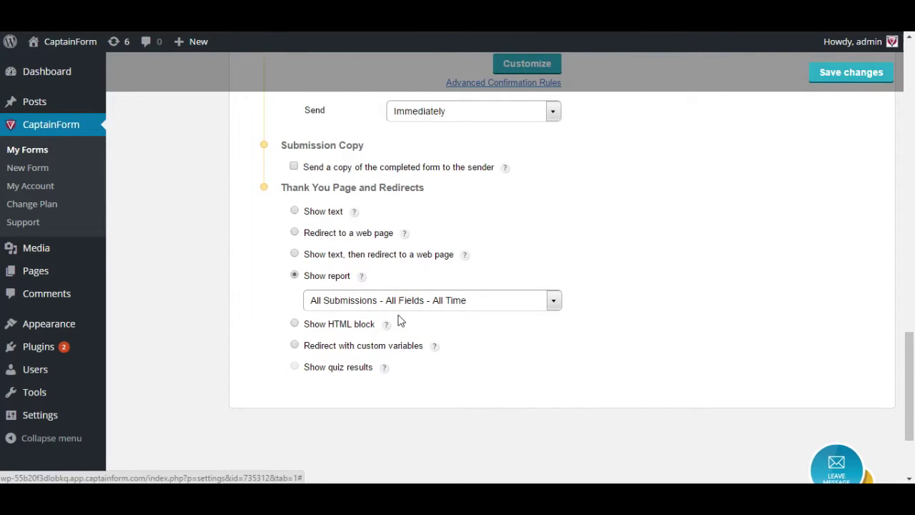
click(363, 323)
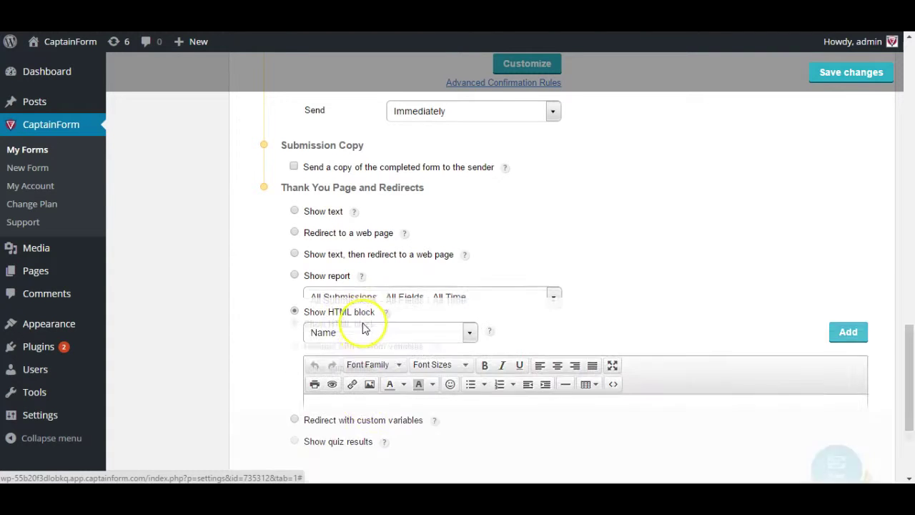
scroll(278, 343, down, 2)
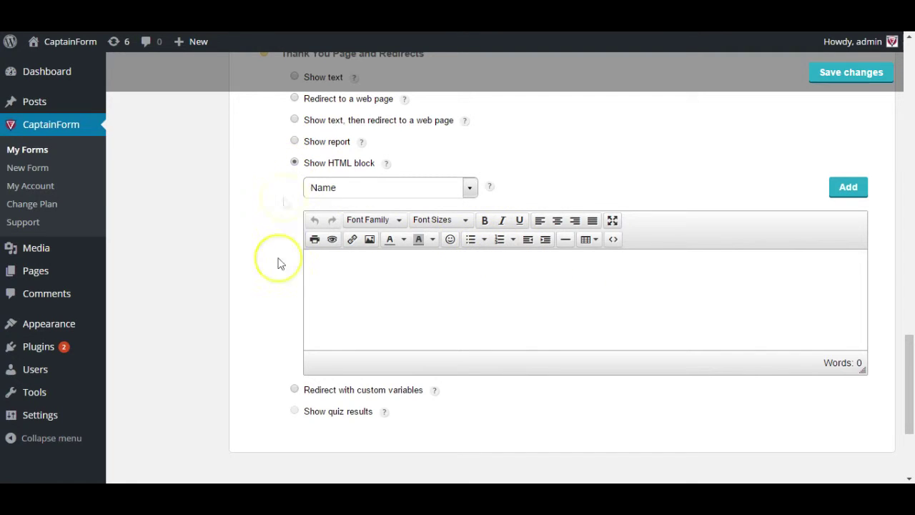
click(305, 391)
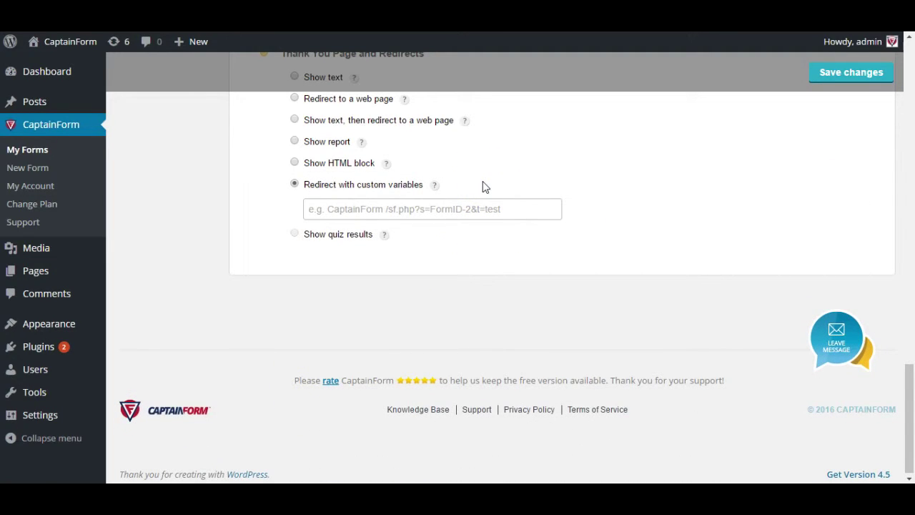
mouse_move(435, 187)
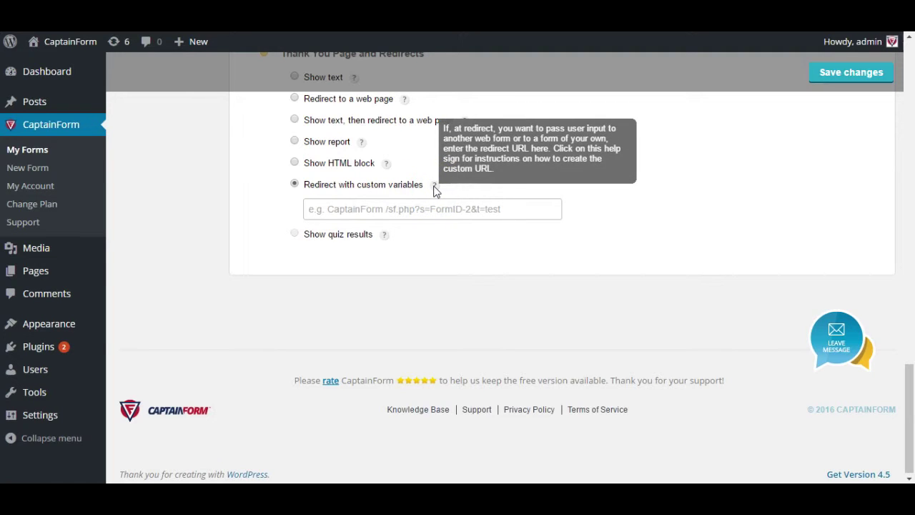
click(436, 189)
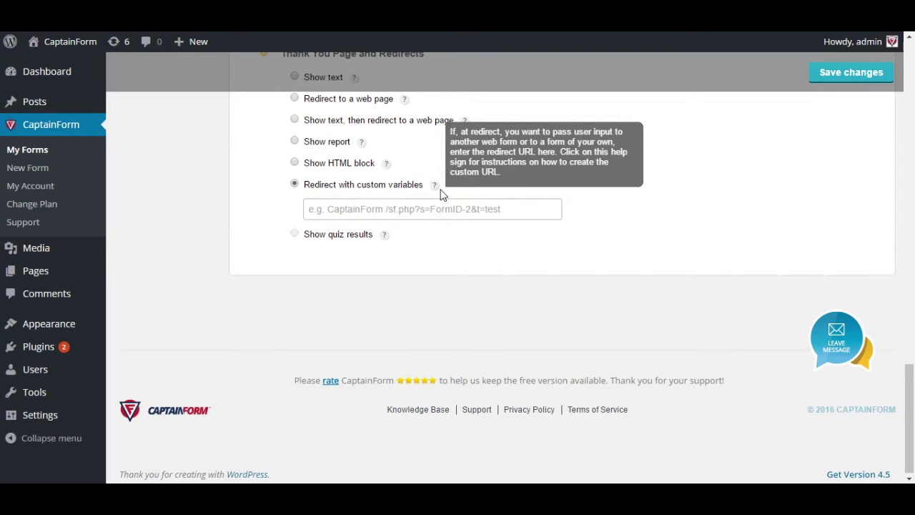
click(467, 192)
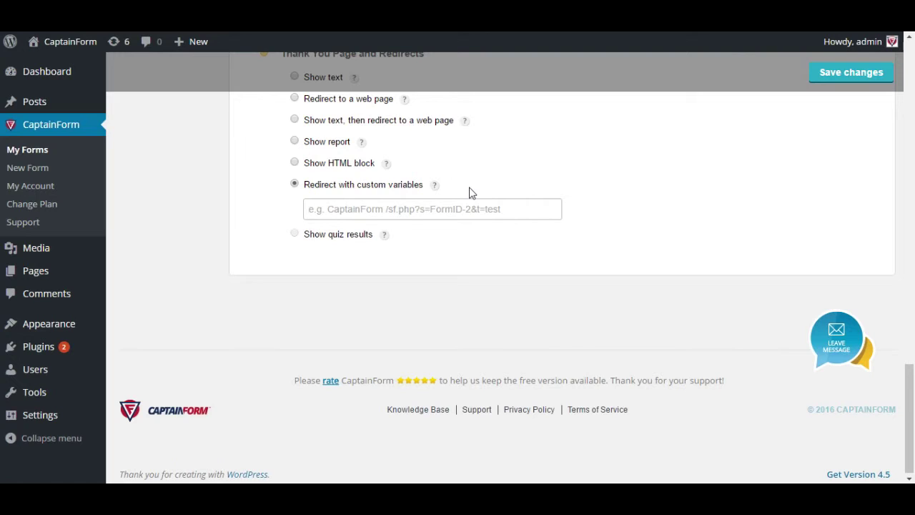
click(452, 209)
click(452, 209)
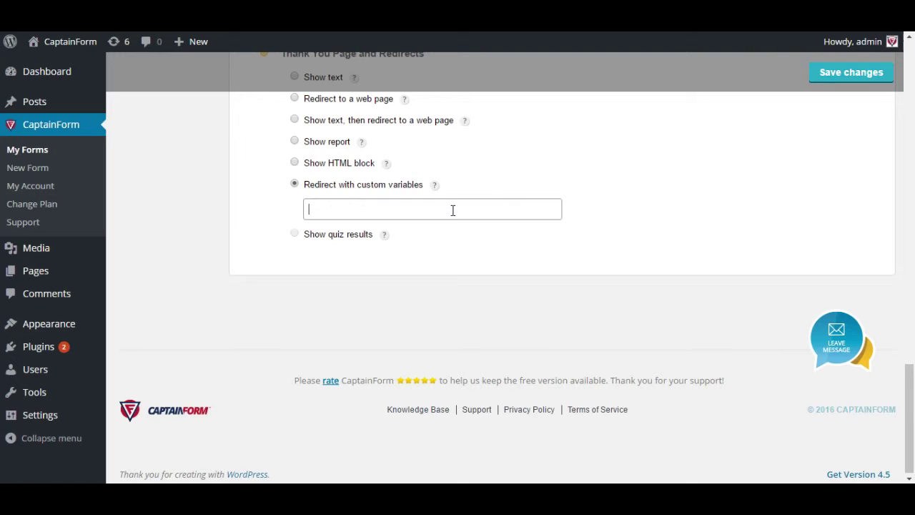
click(461, 342)
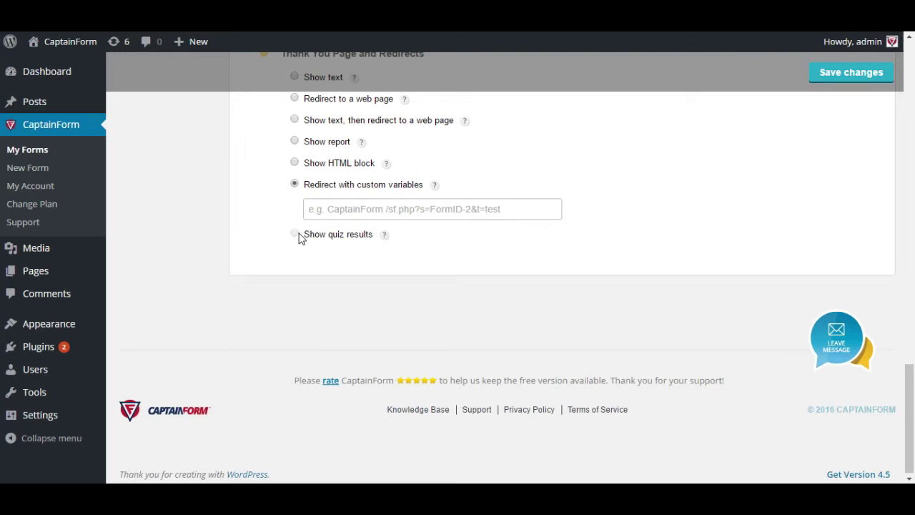
click(379, 263)
click(344, 258)
- Return to the Form Owner Options and review the notification Recipients settings
click(330, 284)
scroll(292, 340, up, 7)
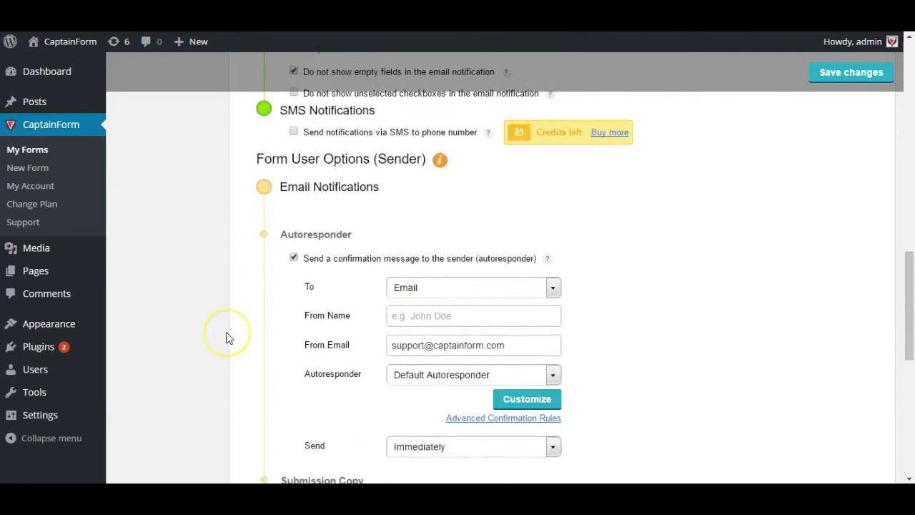
scroll(227, 338, up, 10)
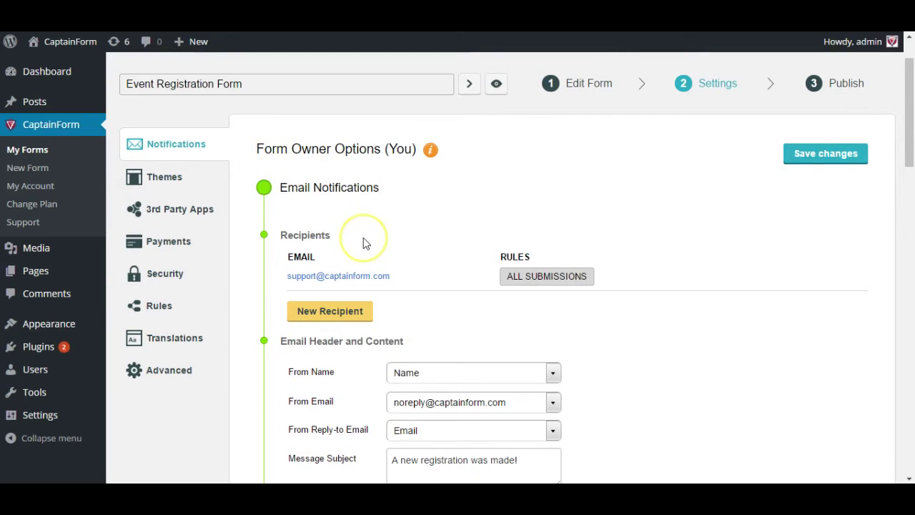
mouse_move(426, 280)
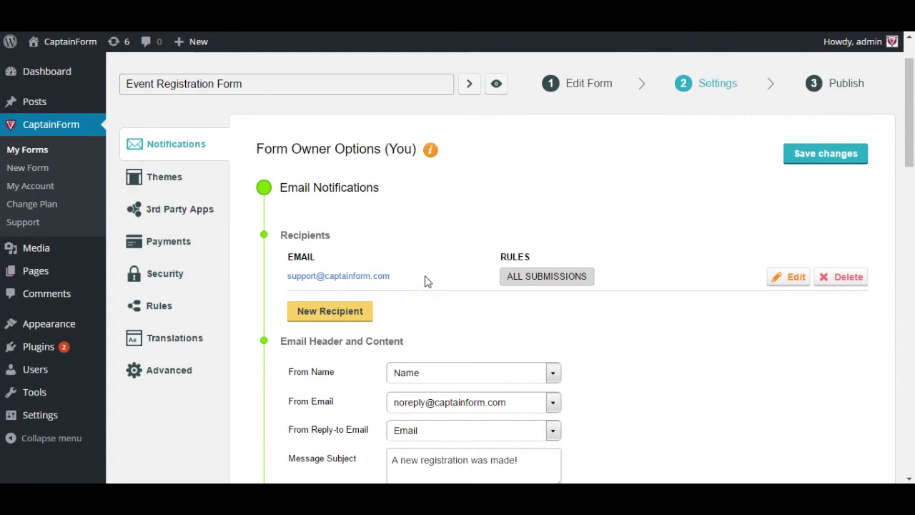
scroll(426, 280, down, 3)
click(325, 298)
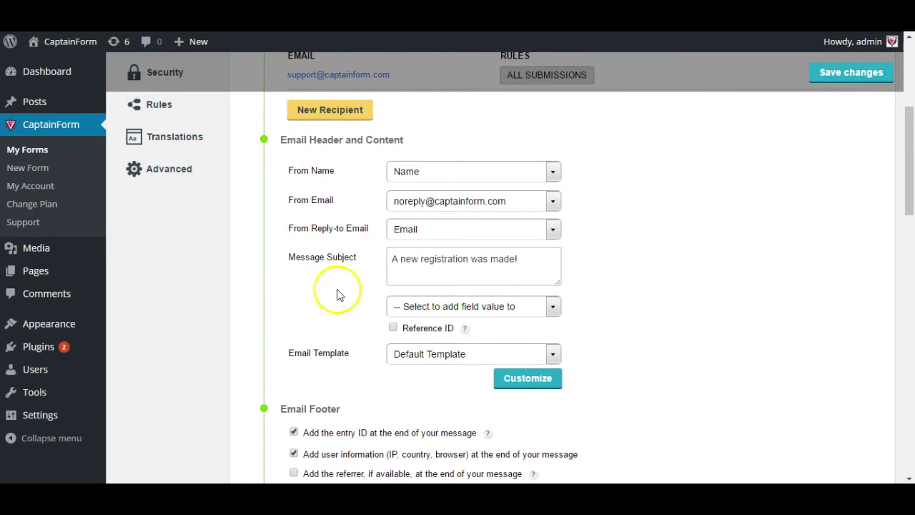
- Check the owner email header (sender Name, reply-to Email, subject 'A new registration was made!') and footer
scroll(331, 293, down, 2)
click(333, 300)
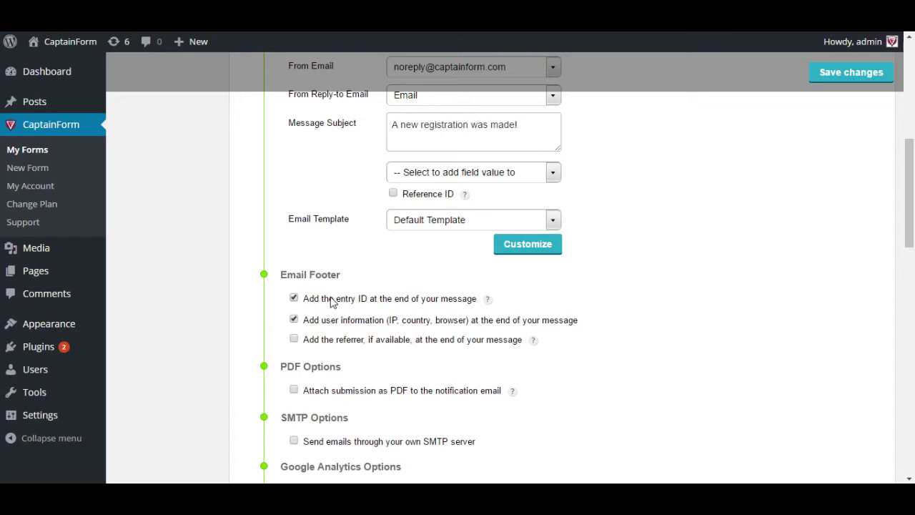
click(363, 342)
scroll(363, 344, down, 1)
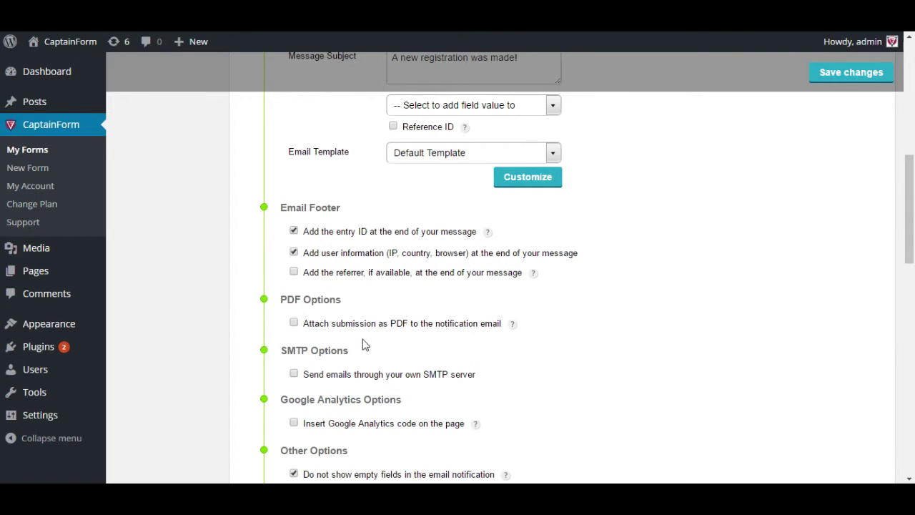
scroll(364, 344, up, 4)
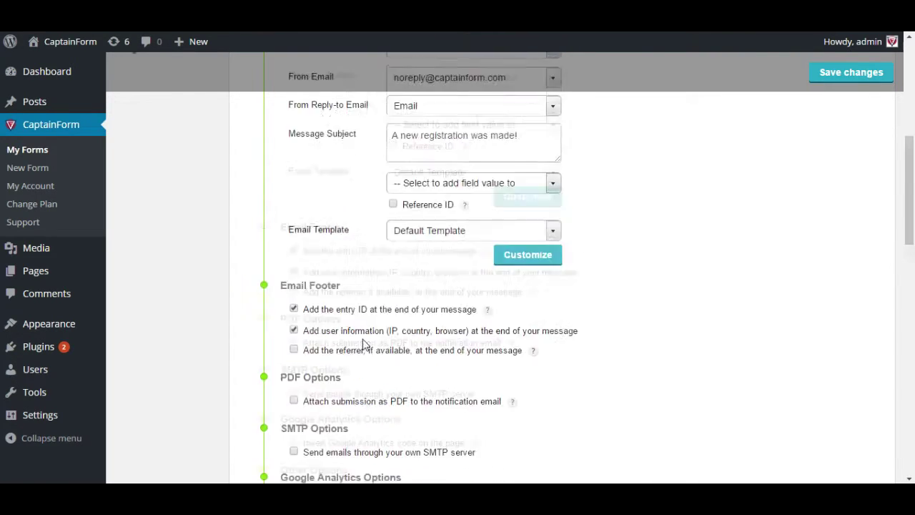
click(352, 351)
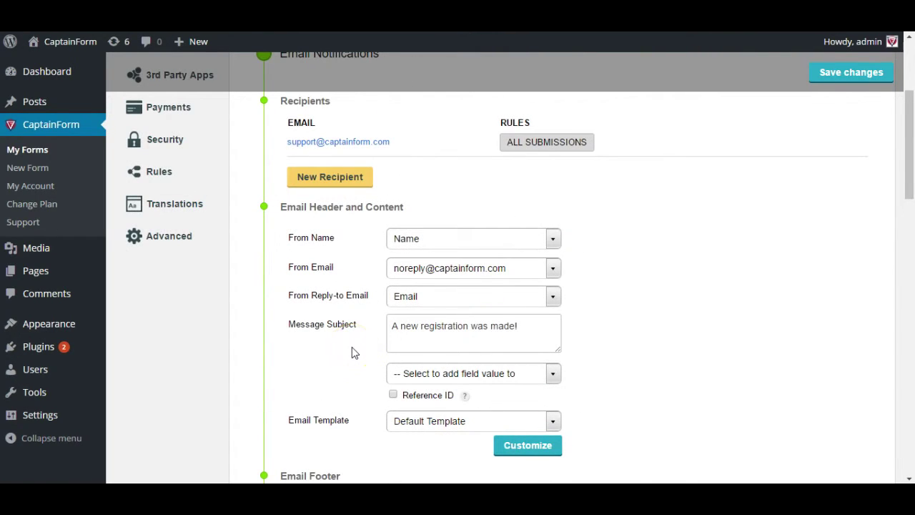